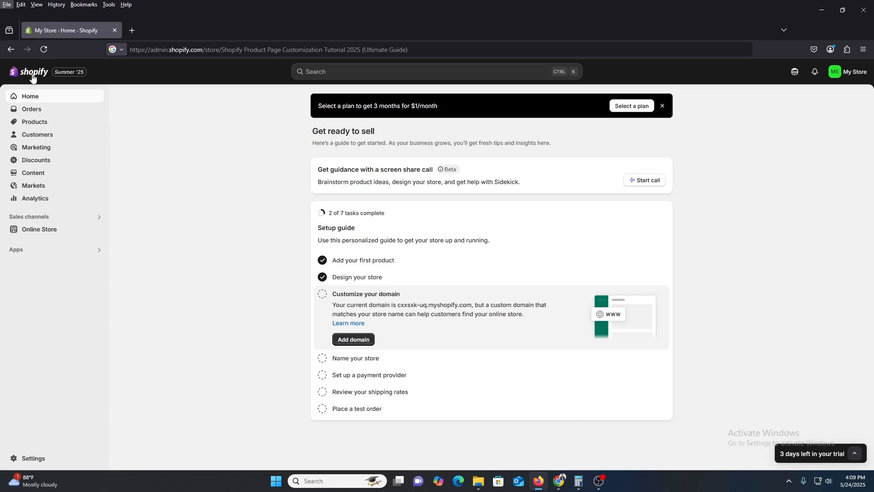
- View the live online store and examine the customer review sections on the Mini Voy for Begginers product page
{"action": "key", "text": "alt"}
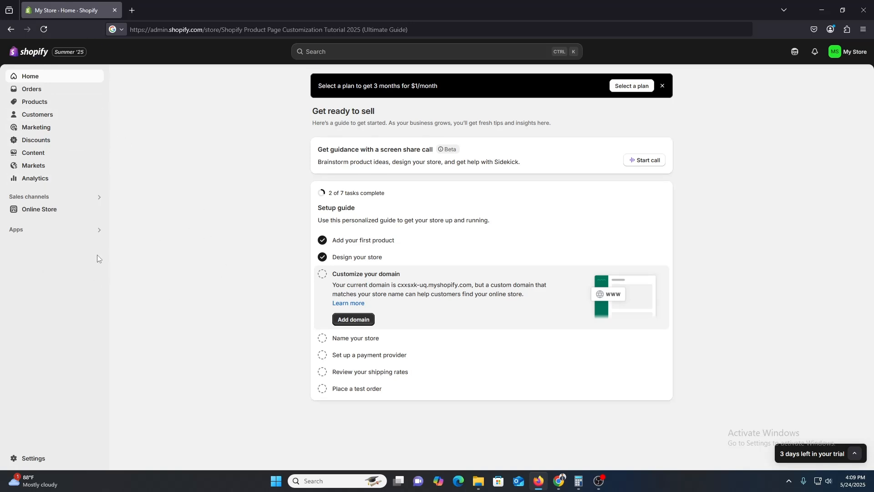
{"action": "left_click", "coordinate": [97, 209]}
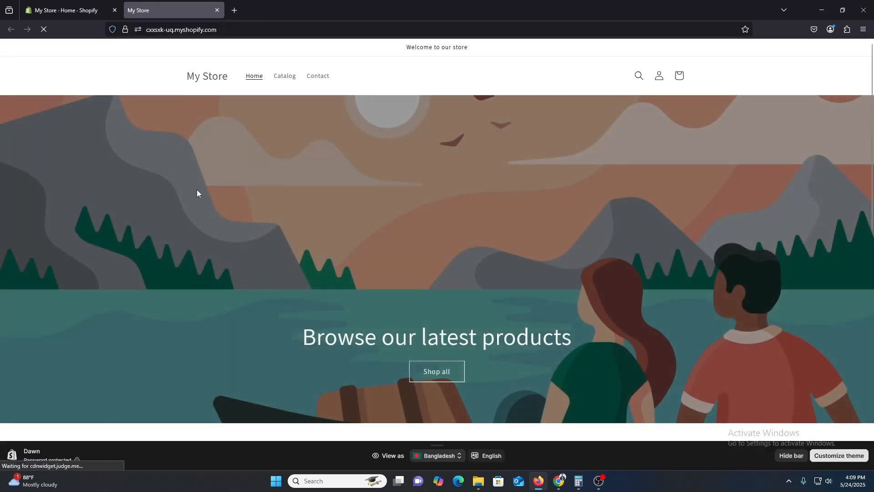
{"action": "scroll", "coordinate": [271, 324], "scroll_direction": "down", "scroll_amount": 5}
{"action": "left_click", "coordinate": [238, 238]}
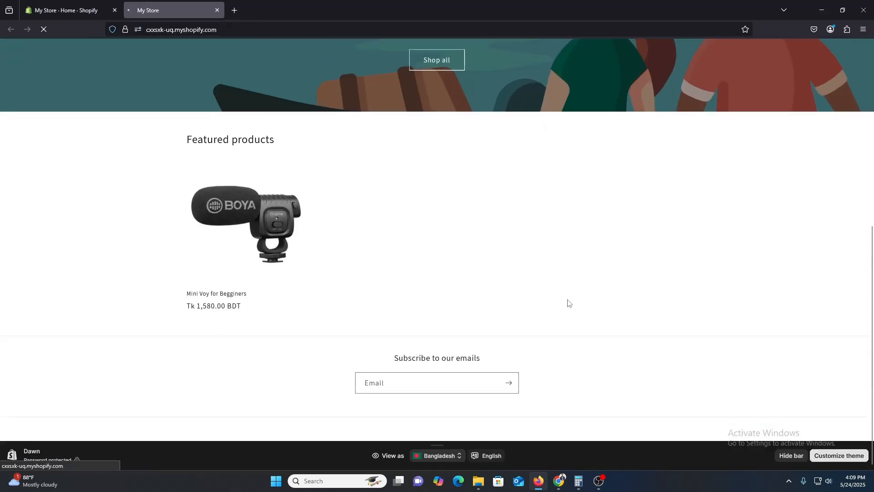
{"action": "scroll", "coordinate": [601, 301], "scroll_direction": "down", "scroll_amount": 5}
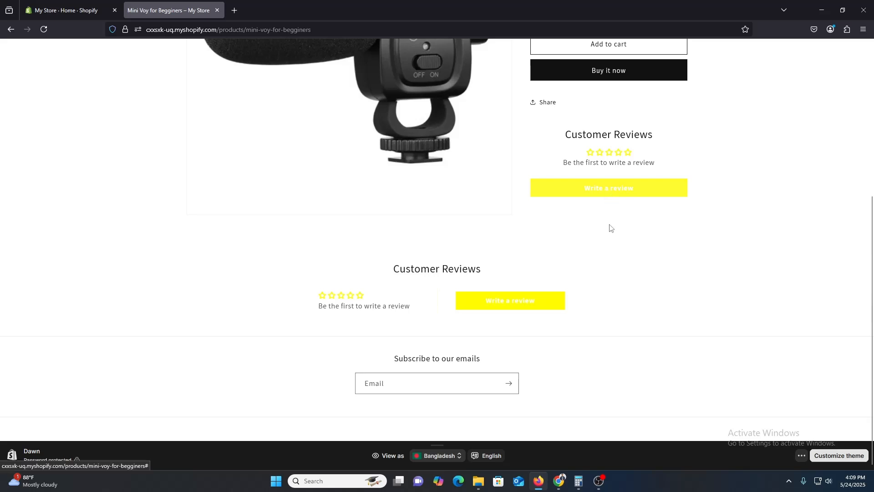
{"action": "scroll", "coordinate": [637, 301], "scroll_direction": "up", "scroll_amount": 4}
{"action": "scroll", "coordinate": [637, 300], "scroll_direction": "up", "scroll_amount": 2}
{"action": "left_click", "coordinate": [70, 8]}
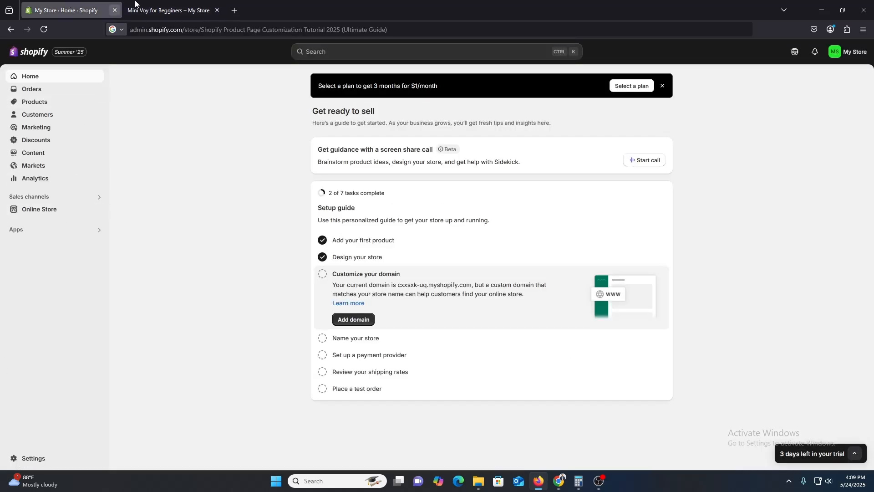
{"action": "left_click", "coordinate": [168, 10]}
{"action": "scroll", "coordinate": [563, 398], "scroll_direction": "down", "scroll_amount": 2}
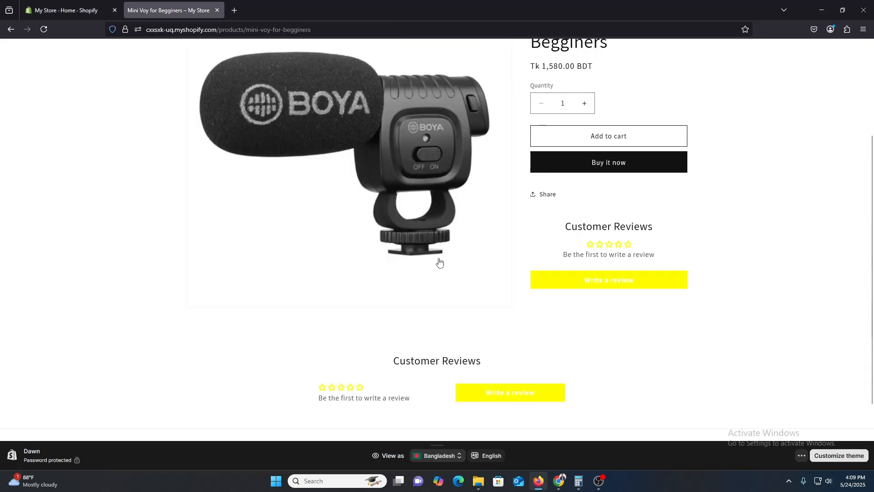
- Return to the store admin and open the installed Judge.me Reviews app from the apps and sales channels settings
{"action": "left_click", "coordinate": [72, 2]}
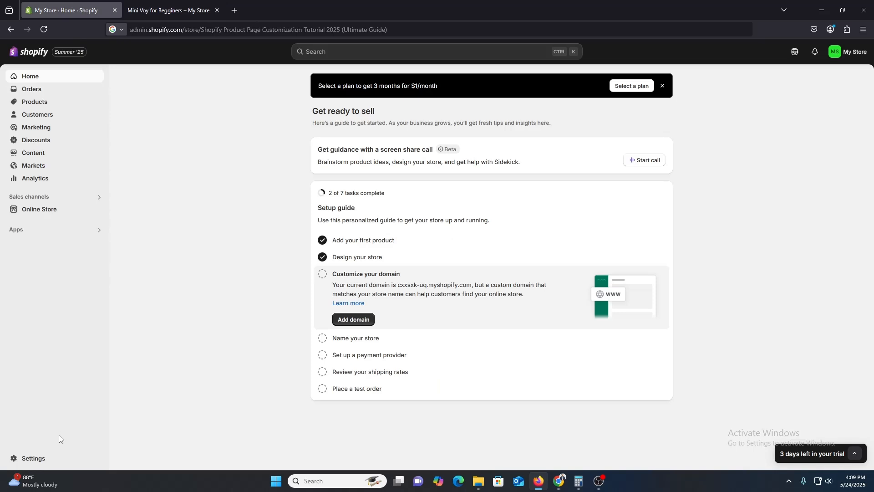
{"action": "left_click", "coordinate": [36, 458]}
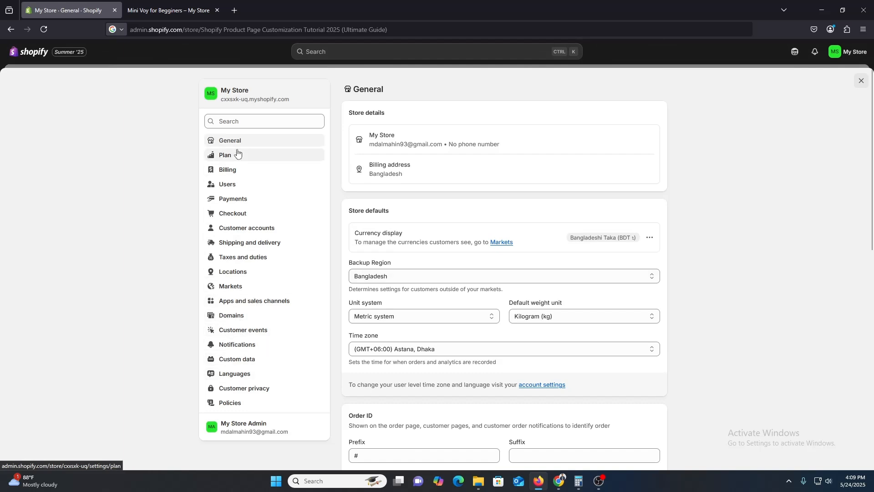
{"action": "left_click", "coordinate": [252, 302]}
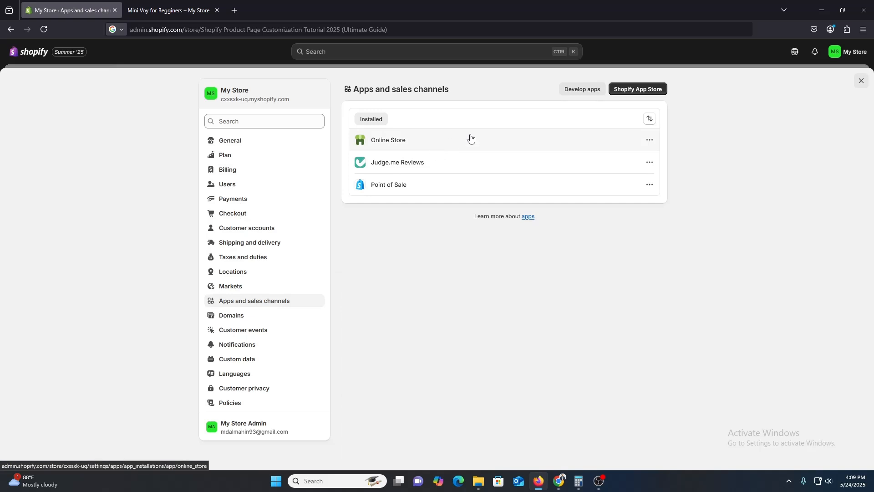
{"action": "left_click", "coordinate": [649, 164]}
{"action": "left_click", "coordinate": [632, 182]}
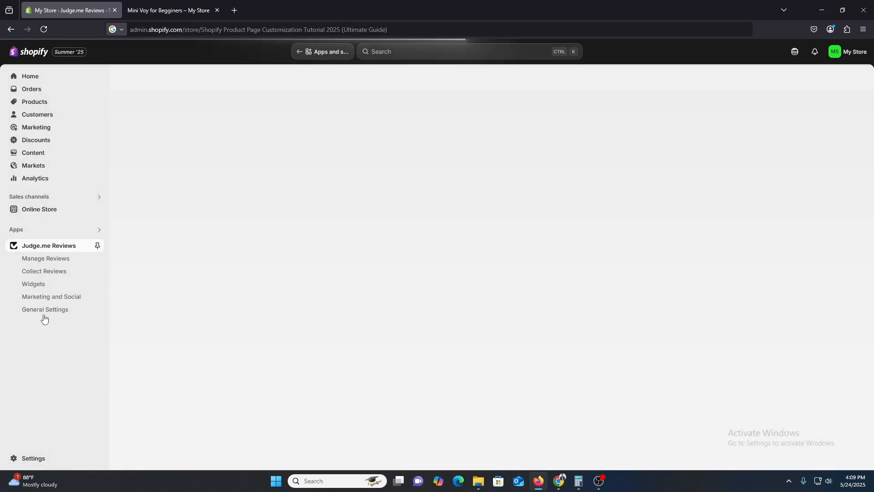
- Look through the Judge.me general settings, review management, Products & Groups and review collection pages
{"action": "left_click", "coordinate": [50, 309]}
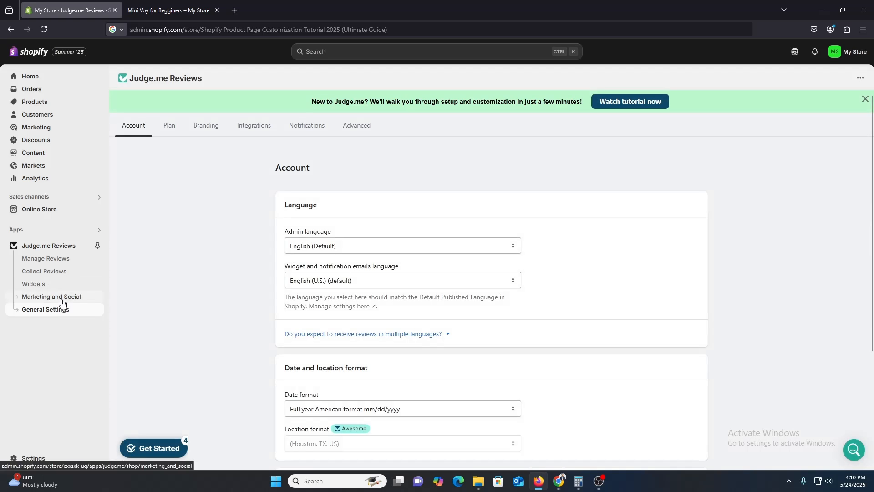
{"action": "left_click", "coordinate": [41, 284]}
{"action": "left_click", "coordinate": [54, 259]}
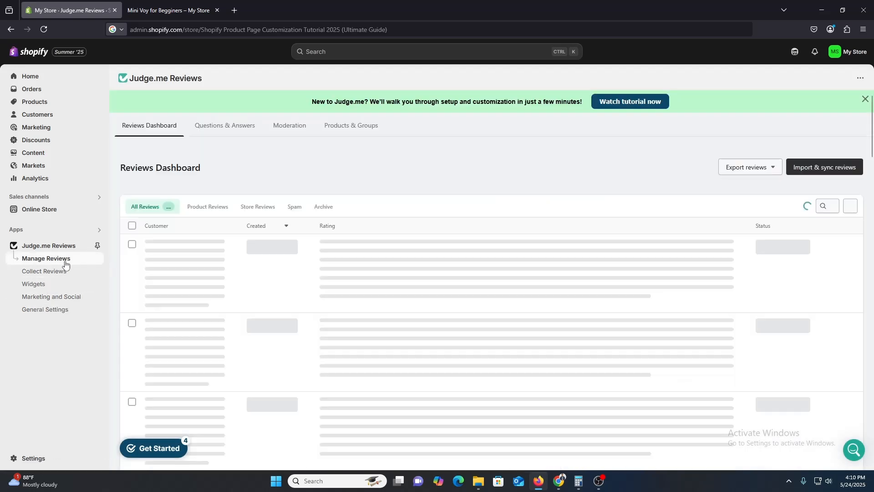
{"action": "left_click", "coordinate": [58, 273]}
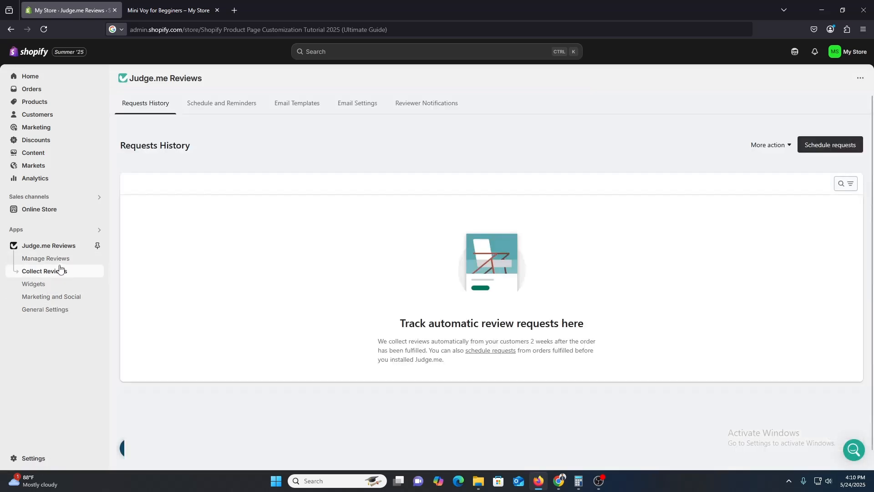
{"action": "left_click", "coordinate": [57, 259]}
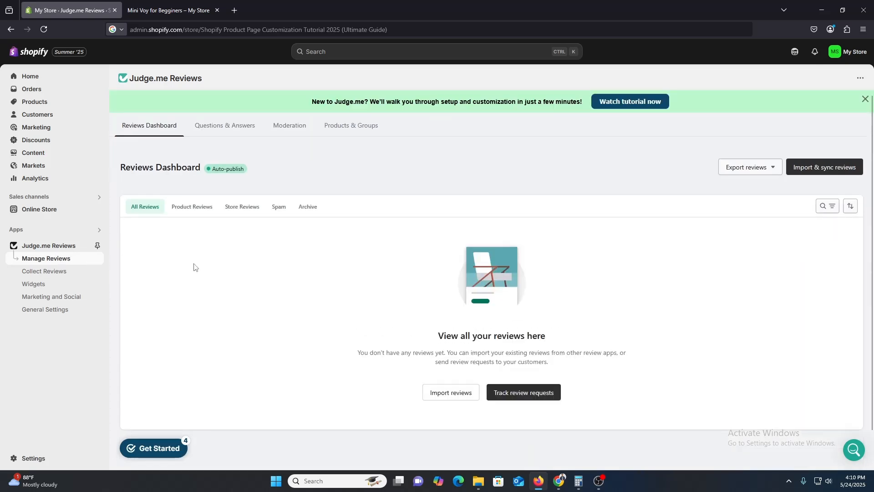
{"action": "left_click", "coordinate": [351, 127]}
{"action": "scroll", "coordinate": [508, 342], "scroll_direction": "down", "scroll_amount": 1}
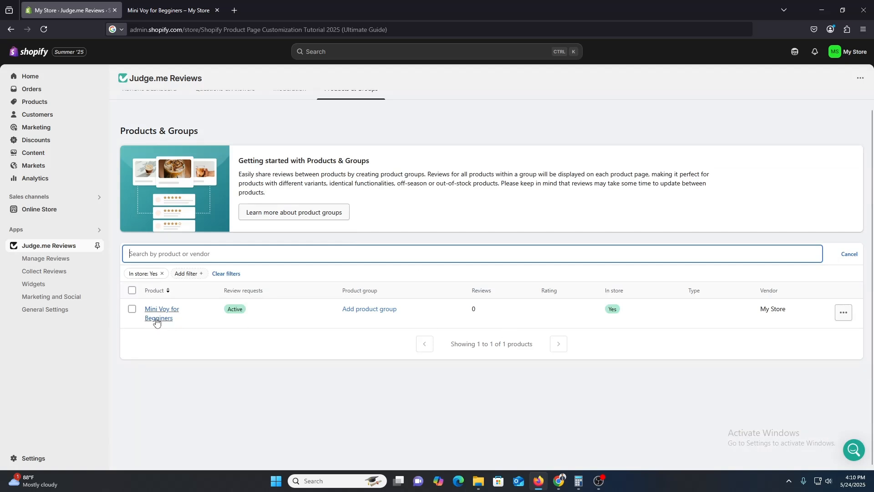
{"action": "left_click", "coordinate": [58, 258]}
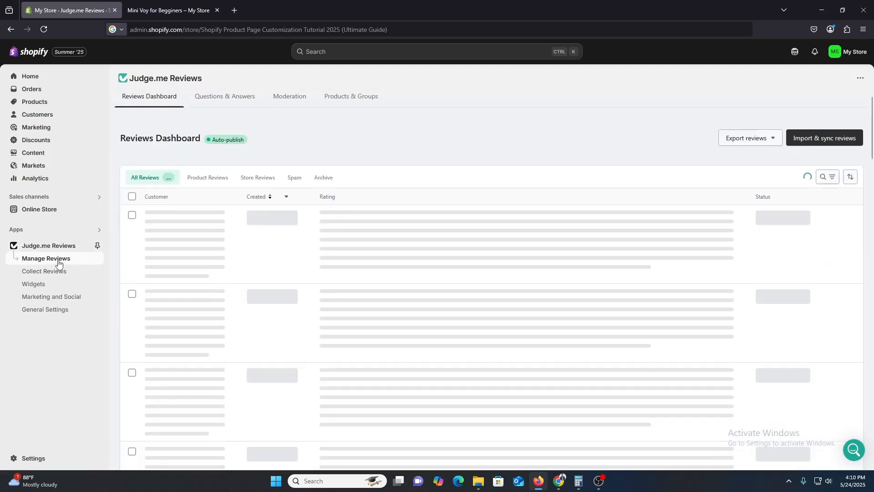
{"action": "left_click", "coordinate": [64, 273]}
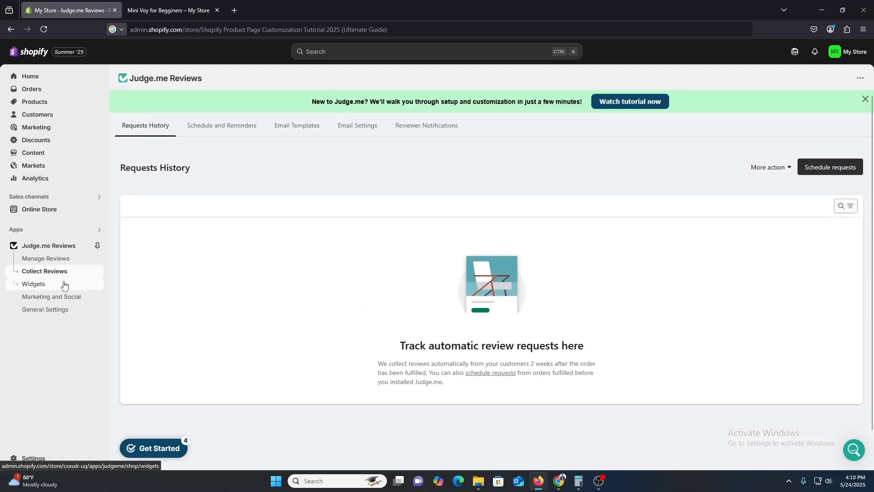
- Customize the Judge.me Review Widget by setting its primary color to dark green #05200D
{"action": "left_click", "coordinate": [63, 285]}
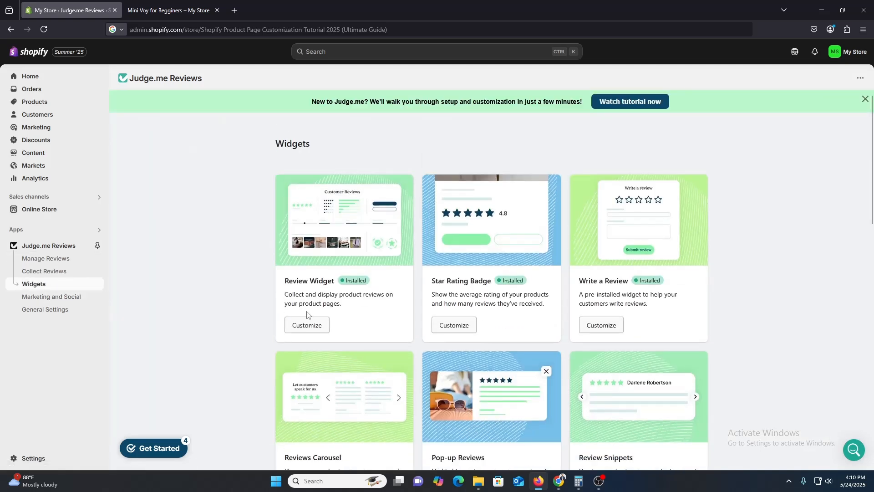
{"action": "left_click", "coordinate": [324, 328]}
{"action": "scroll", "coordinate": [427, 355], "scroll_direction": "down", "scroll_amount": 6}
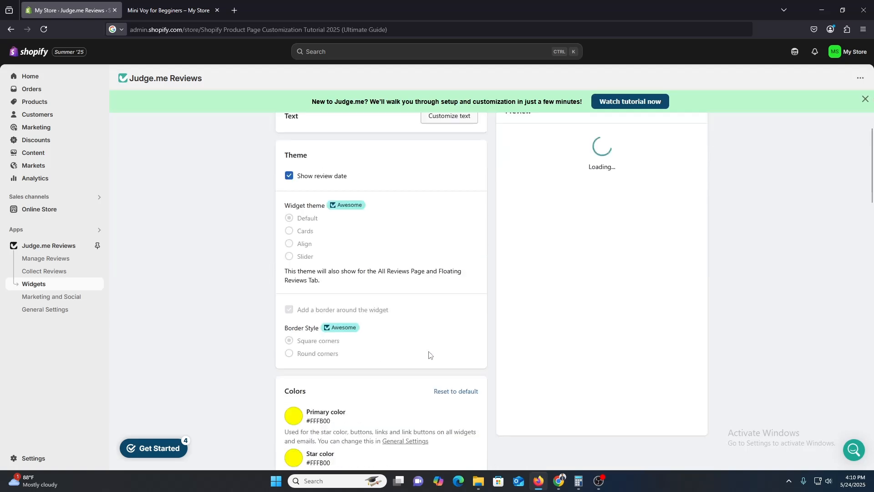
{"action": "left_click", "coordinate": [288, 301]}
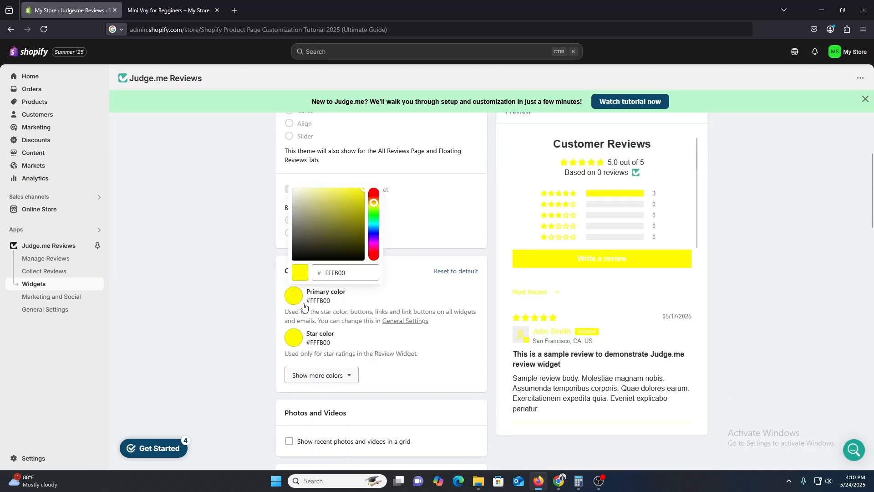
{"action": "left_click_drag", "start_coordinate": [373, 202], "coordinate": [353, 251]}
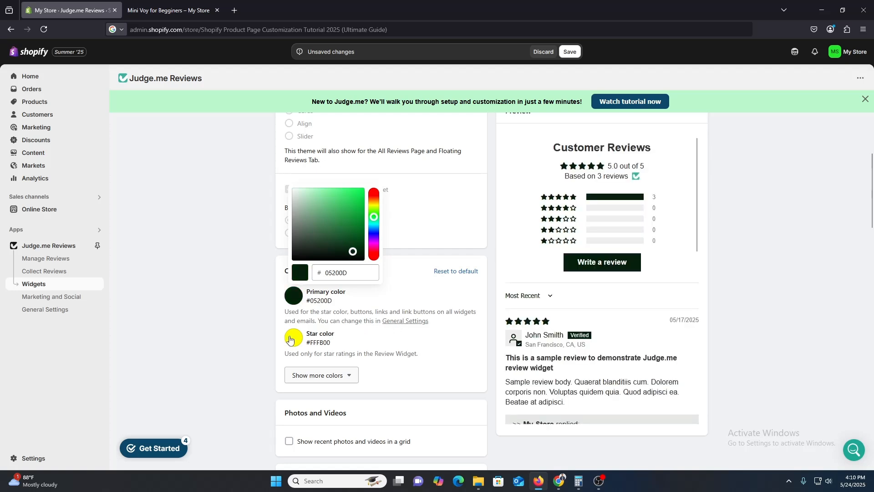
{"action": "left_click", "coordinate": [388, 351]}
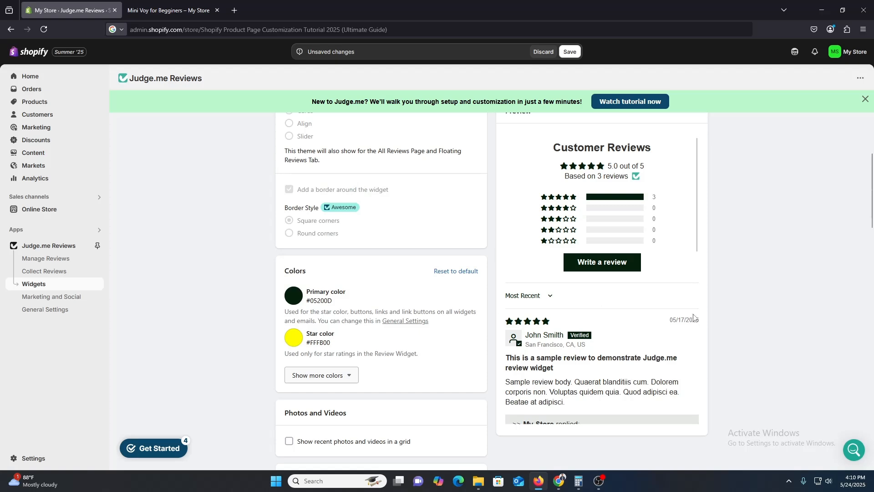
- Check the Review Widget's preview and remaining options, and save the widget changes
{"action": "scroll", "coordinate": [701, 318], "scroll_direction": "up", "scroll_amount": 5}
{"action": "scroll", "coordinate": [709, 320], "scroll_direction": "down", "scroll_amount": 5}
{"action": "scroll", "coordinate": [699, 330], "scroll_direction": "down", "scroll_amount": 5}
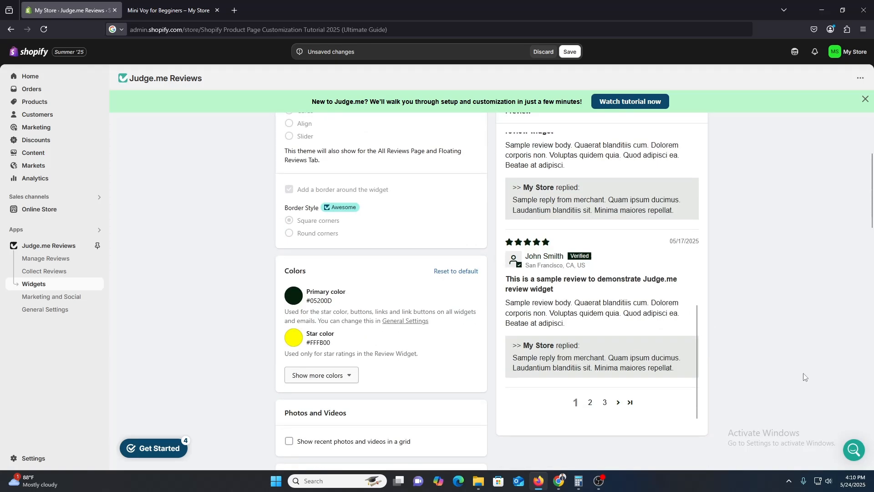
{"action": "scroll", "coordinate": [774, 365], "scroll_direction": "up", "scroll_amount": 6}
{"action": "scroll", "coordinate": [812, 380], "scroll_direction": "down", "scroll_amount": 5}
{"action": "scroll", "coordinate": [774, 377], "scroll_direction": "up", "scroll_amount": 4}
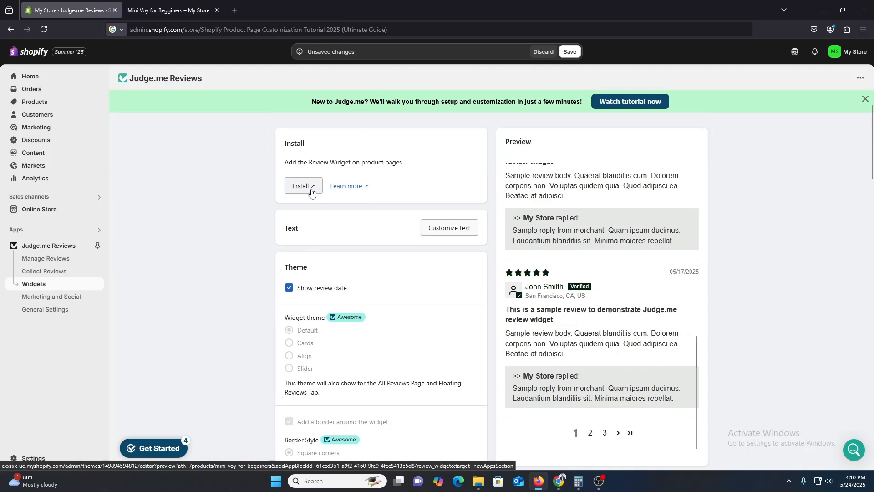
{"action": "scroll", "coordinate": [494, 383], "scroll_direction": "down", "scroll_amount": 15}
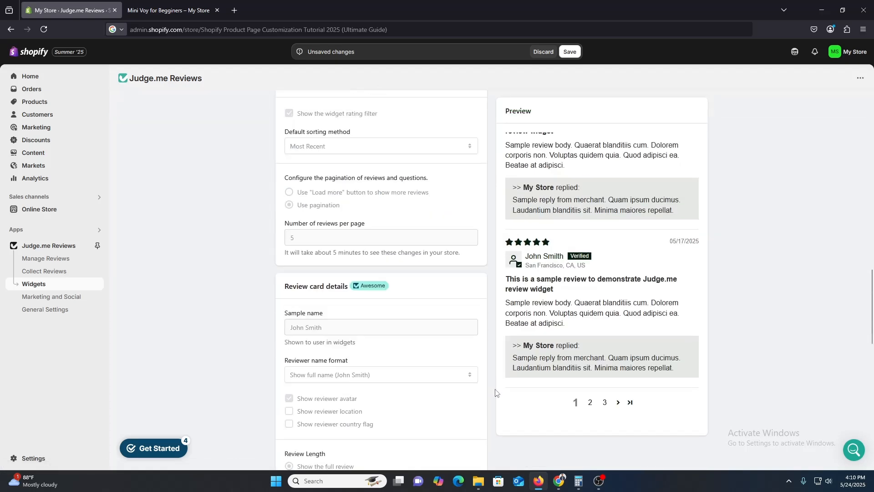
{"action": "scroll", "coordinate": [729, 318], "scroll_direction": "down", "scroll_amount": 2}
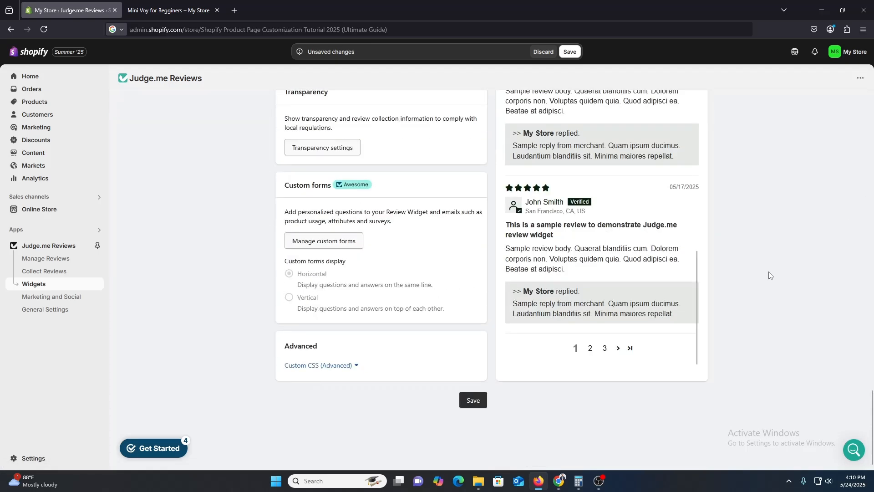
{"action": "left_click", "coordinate": [472, 400]}
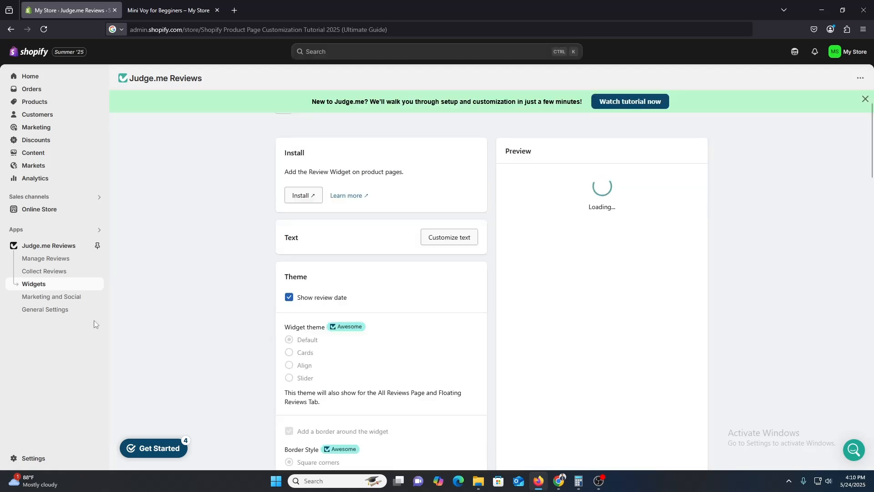
- Reload the storefront product page and check the colors of its review widgets
{"action": "left_click", "coordinate": [169, 10]}
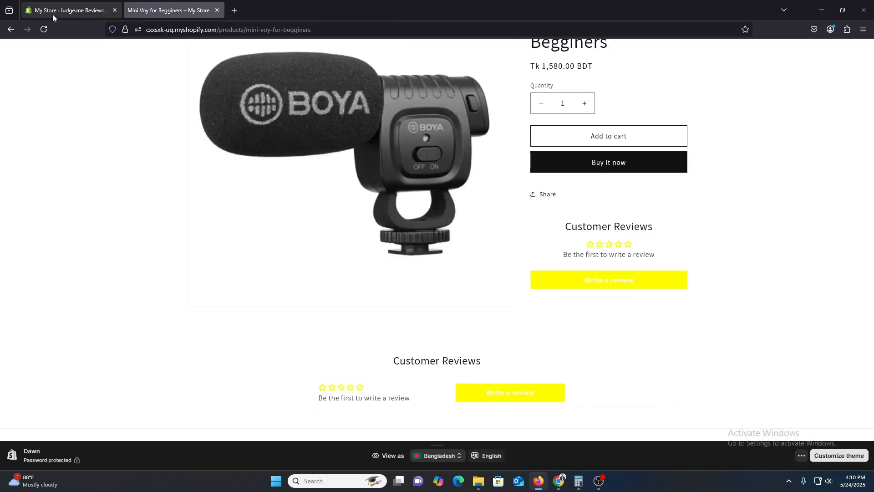
{"action": "left_click", "coordinate": [45, 28]}
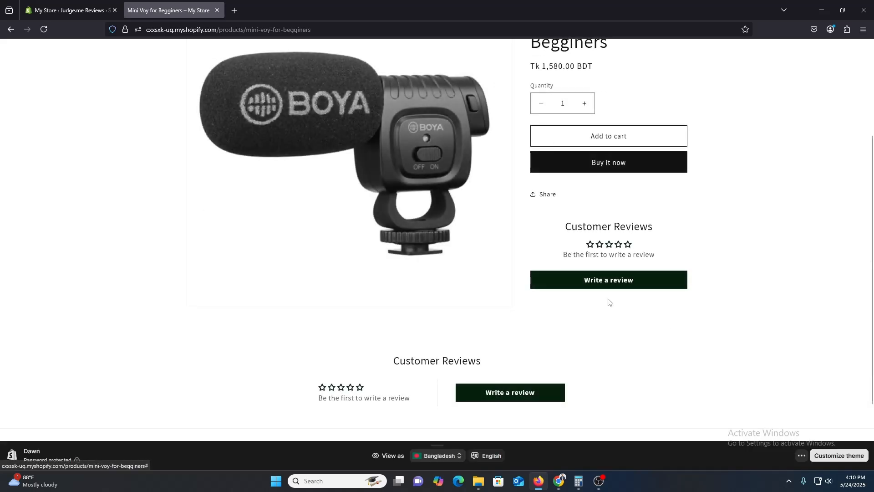
{"action": "scroll", "coordinate": [634, 329], "scroll_direction": "up", "scroll_amount": 2}
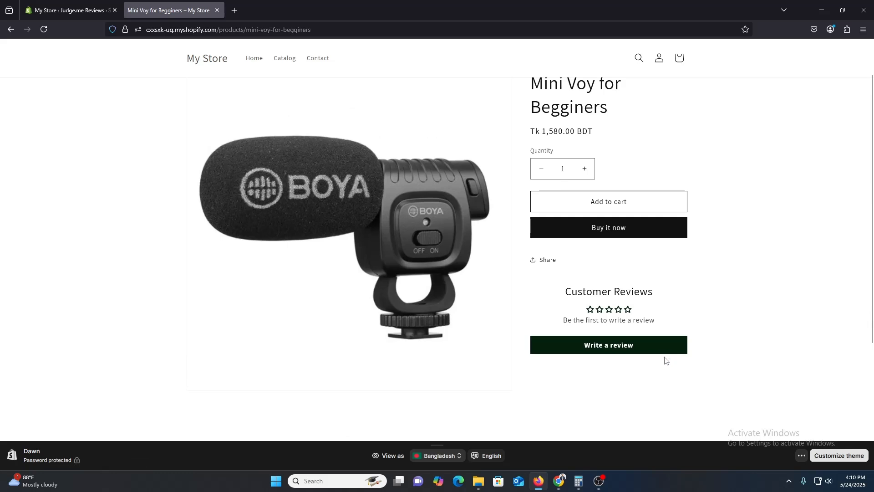
{"action": "left_click", "coordinate": [68, 10]}
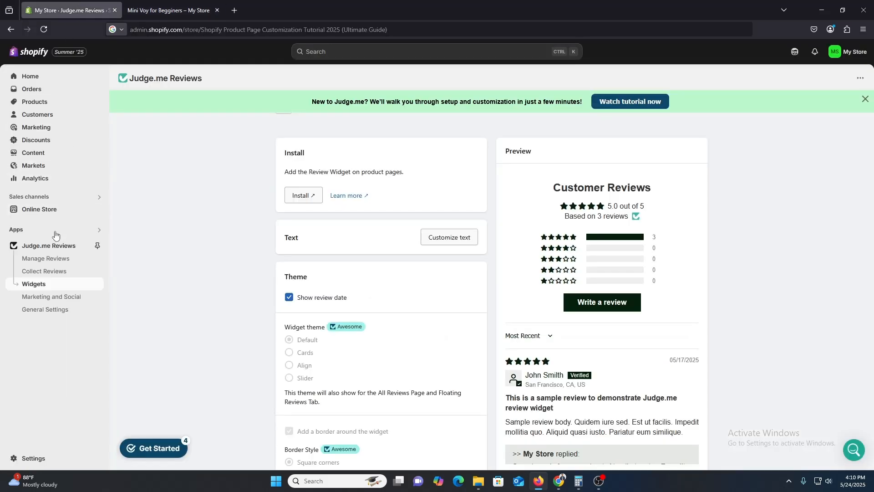
{"action": "left_click", "coordinate": [27, 231]}
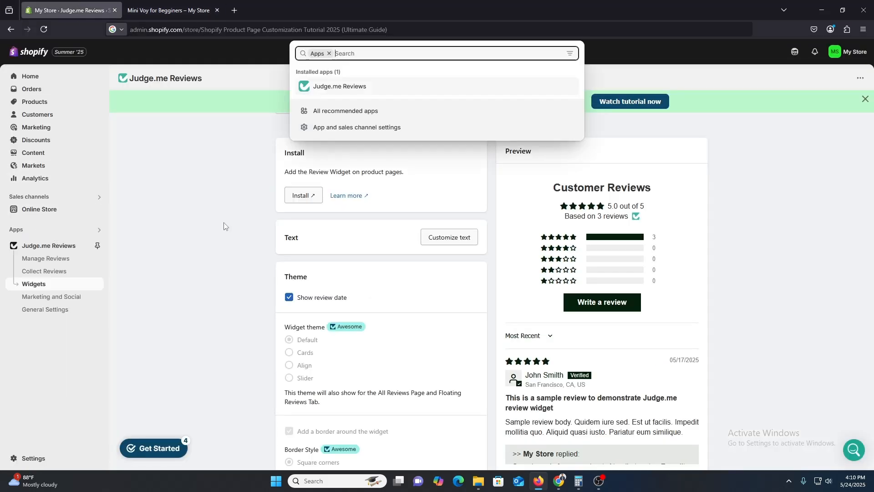
{"action": "left_click", "coordinate": [89, 112]}
- Look over the Mini Voy for Begginers page again, from the product details to the customer reviews
{"action": "left_click", "coordinate": [169, 10]}
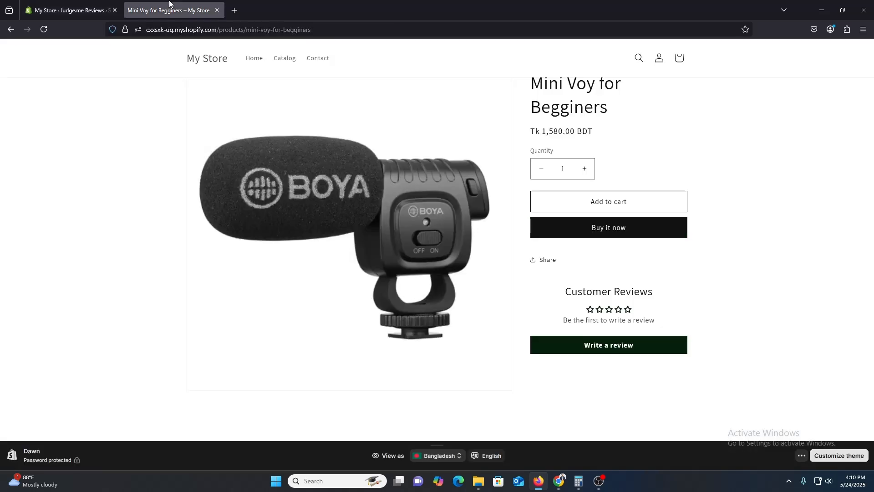
{"action": "scroll", "coordinate": [296, 191], "scroll_direction": "down", "scroll_amount": 2}
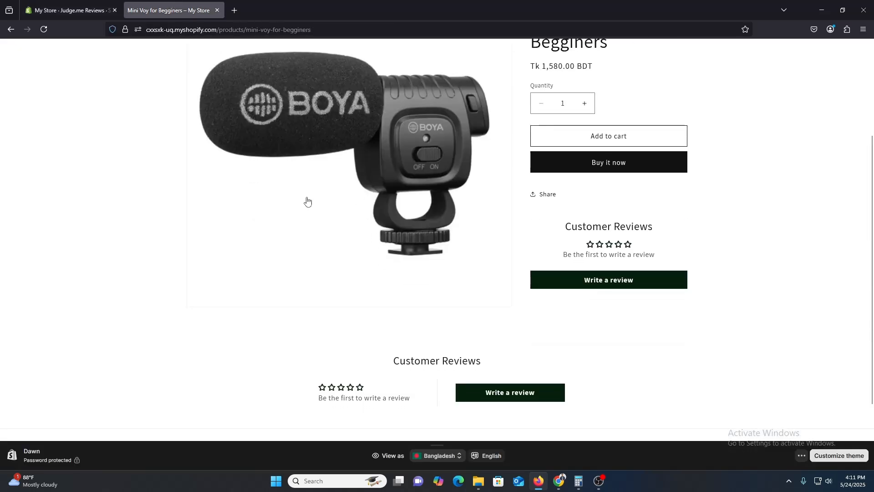
{"action": "scroll", "coordinate": [515, 271], "scroll_direction": "up", "scroll_amount": 3}
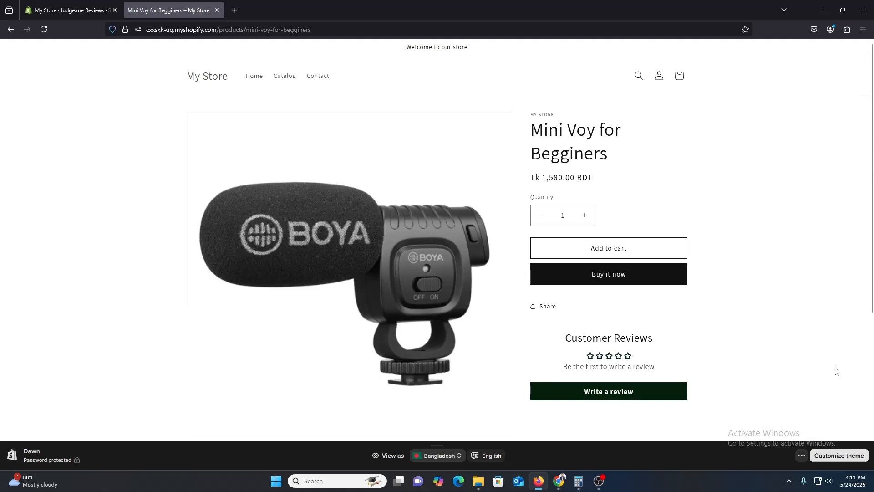
- Open the theme editor for the product page and look through its template blocks and the previewed review widgets
{"action": "scroll", "coordinate": [819, 380], "scroll_direction": "down", "scroll_amount": 3}
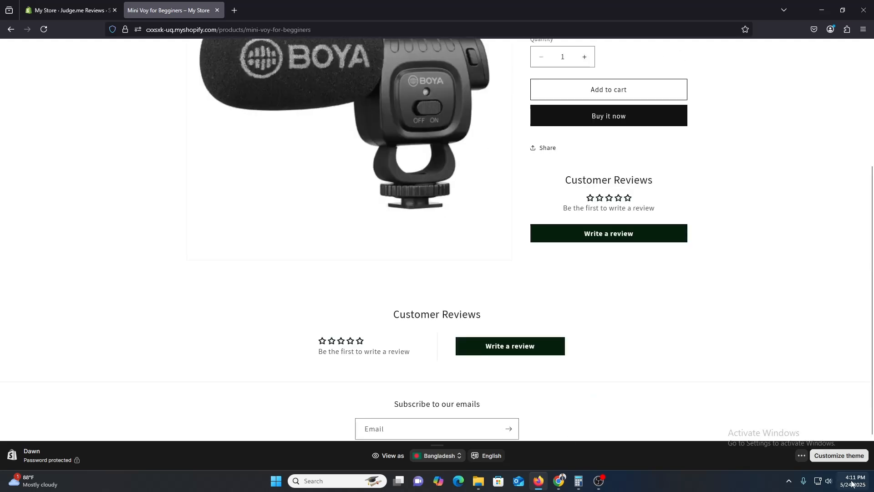
{"action": "left_click", "coordinate": [840, 456]}
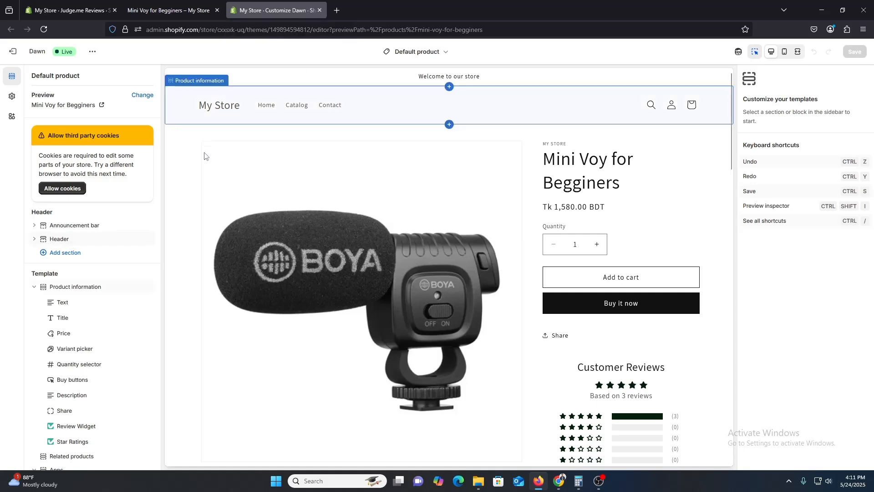
{"action": "scroll", "coordinate": [209, 152], "scroll_direction": "down", "scroll_amount": 4}
{"action": "scroll", "coordinate": [666, 319], "scroll_direction": "down", "scroll_amount": 4}
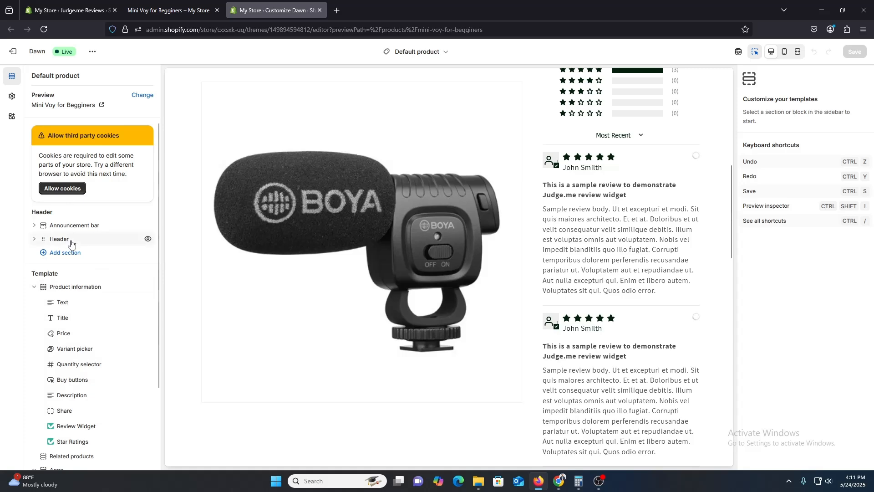
{"action": "scroll", "coordinate": [69, 260], "scroll_direction": "down", "scroll_amount": 3}
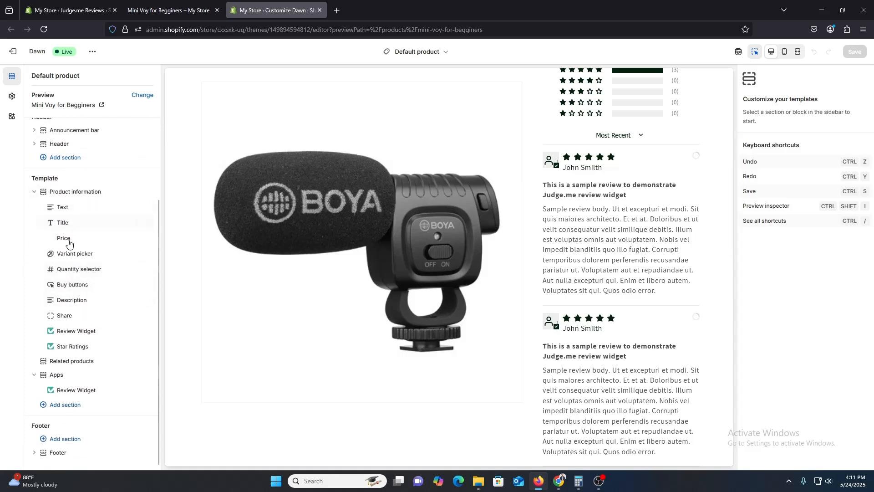
{"action": "scroll", "coordinate": [442, 249], "scroll_direction": "down", "scroll_amount": 2}
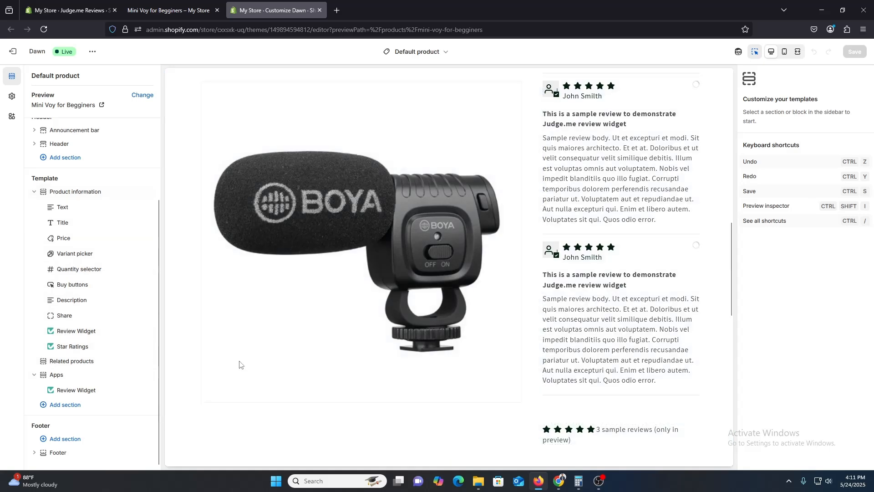
{"action": "scroll", "coordinate": [493, 386], "scroll_direction": "down", "scroll_amount": 3}
{"action": "scroll", "coordinate": [494, 386], "scroll_direction": "down", "scroll_amount": 9}
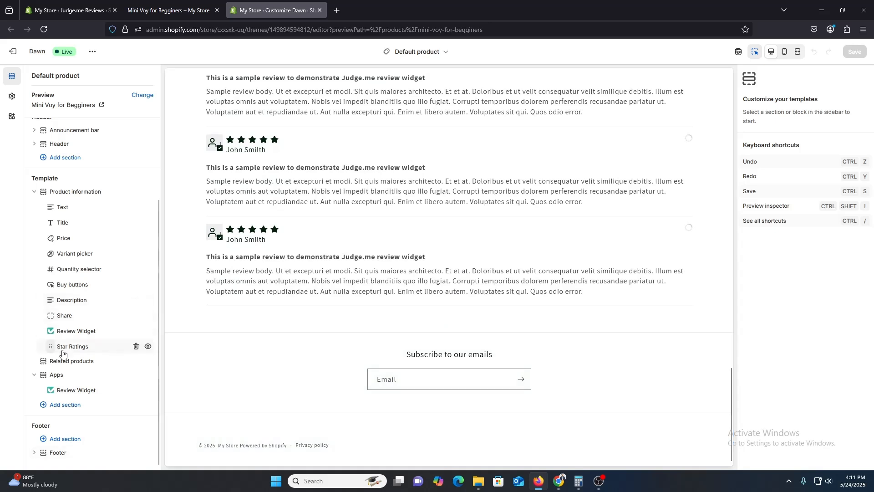
{"action": "mouse_move", "coordinate": [96, 384]}
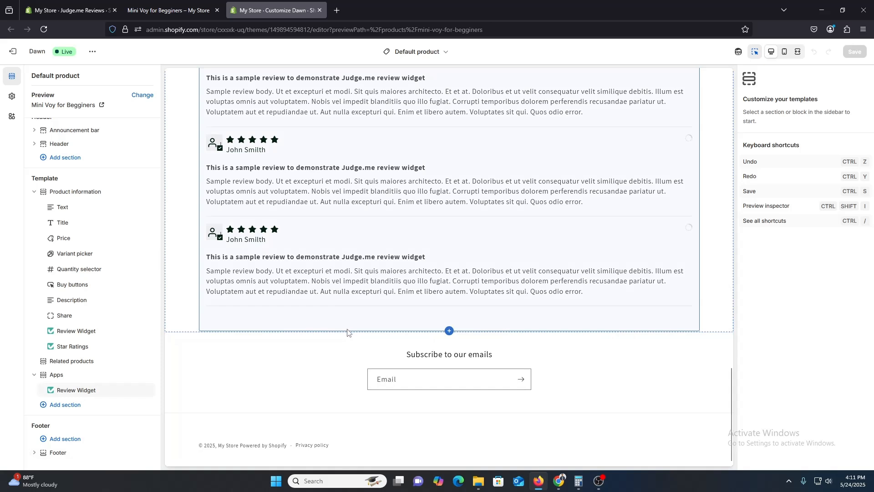
- Search the Shopify App Store for "istant page" and open the Instant Section & Page Builder listing
{"action": "left_click", "coordinate": [69, 10]}
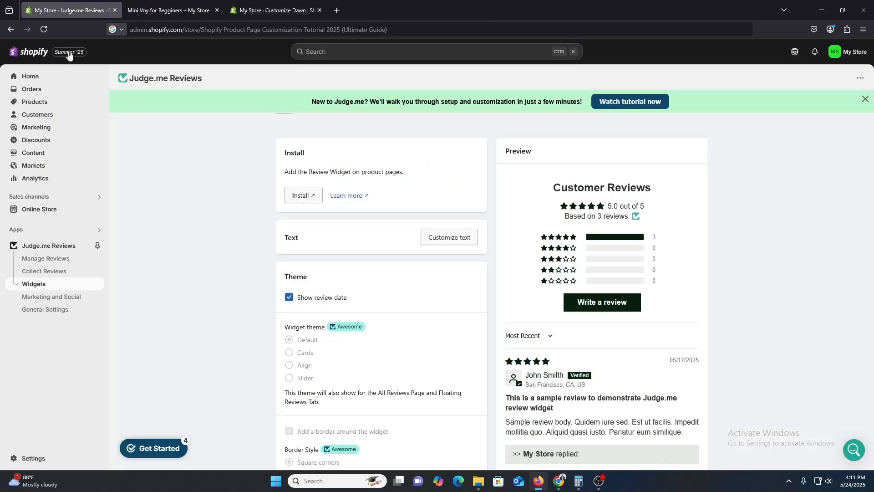
{"action": "left_click", "coordinate": [40, 228]}
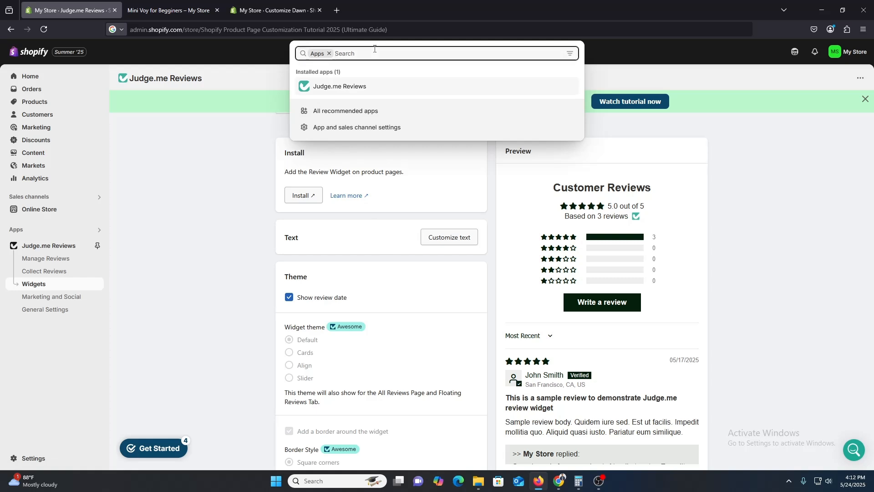
{"action": "type", "text": "istant page"}
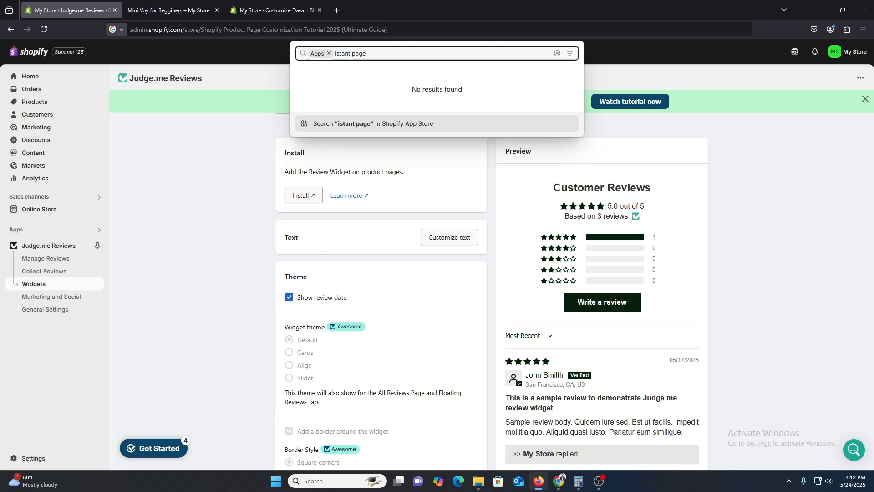
{"action": "key", "text": "Return"}
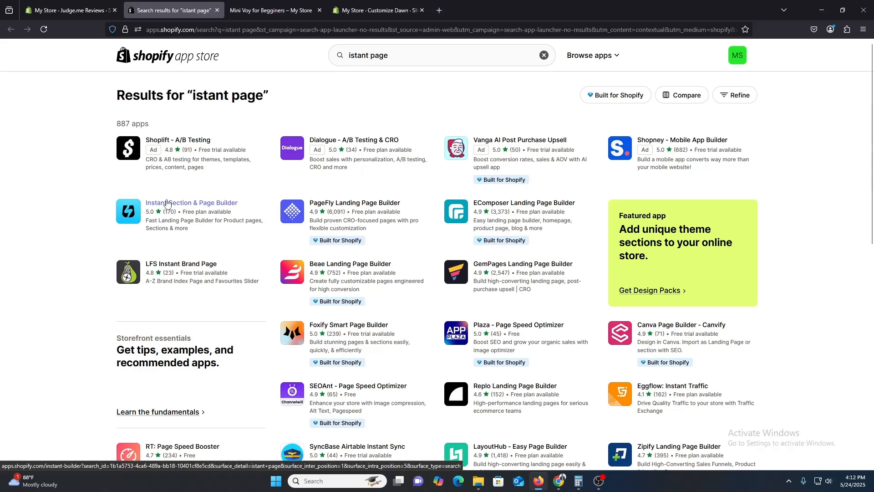
{"action": "left_click", "coordinate": [203, 224]}
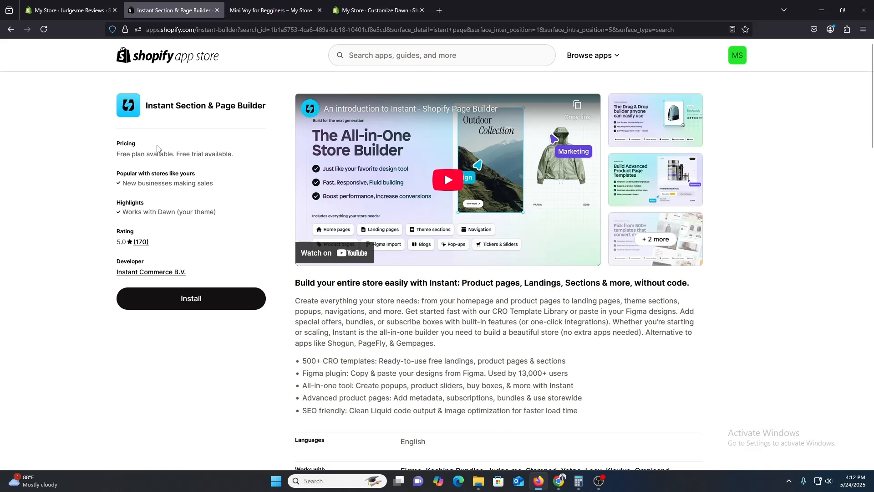
- Review the app listing's pricing, store popularity, theme compatibility, rating and feature description
{"action": "left_click_drag", "start_coordinate": [117, 154], "coordinate": [175, 156]}
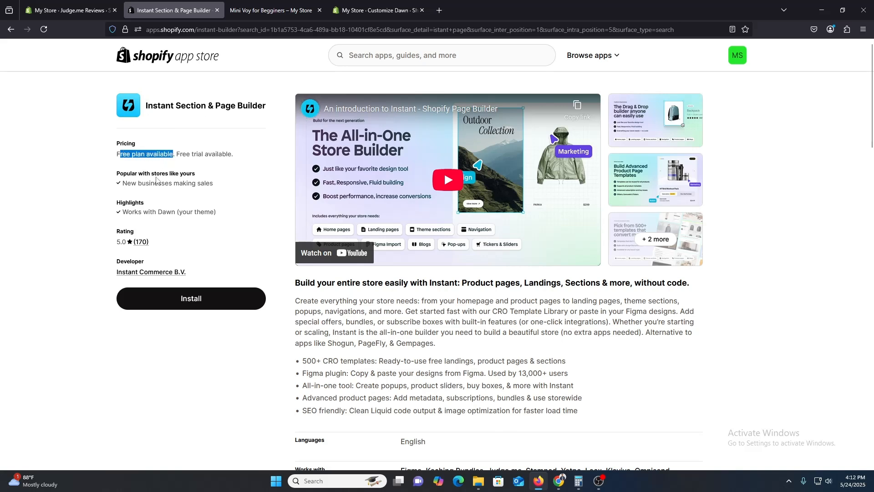
{"action": "left_click", "coordinate": [157, 180]}
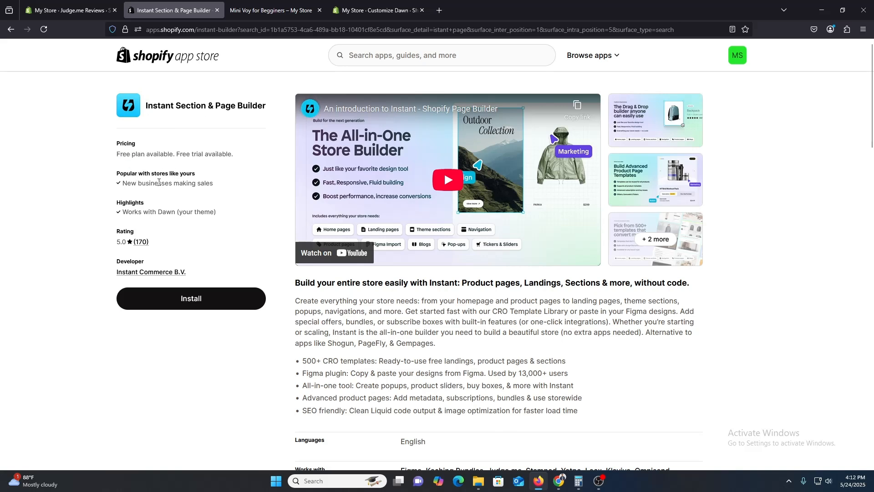
{"action": "left_click_drag", "start_coordinate": [157, 183], "coordinate": [122, 183]}
{"action": "left_click", "coordinate": [136, 215]}
{"action": "left_click_drag", "start_coordinate": [134, 216], "coordinate": [174, 216]}
{"action": "left_click", "coordinate": [182, 215]}
{"action": "scroll", "coordinate": [512, 406], "scroll_direction": "down", "scroll_amount": 1}
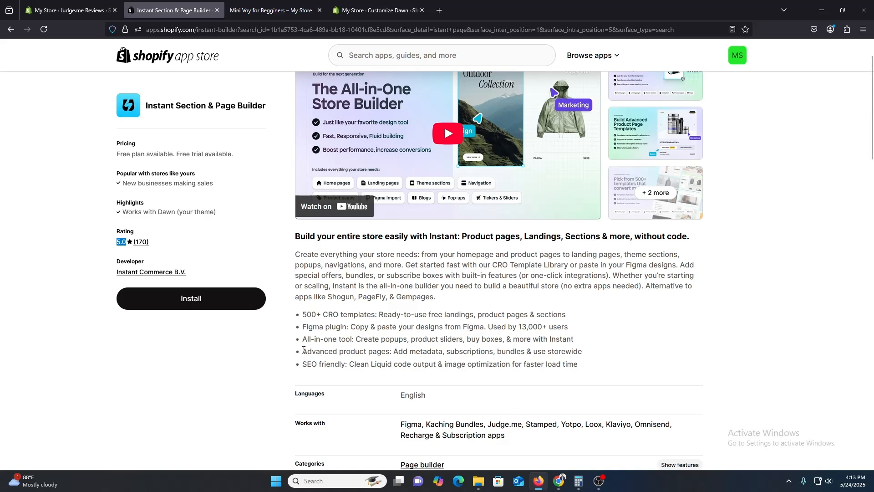
- Install the Instant Section & Page Builder app on the store and choose to build a product template
{"action": "left_click", "coordinate": [195, 303]}
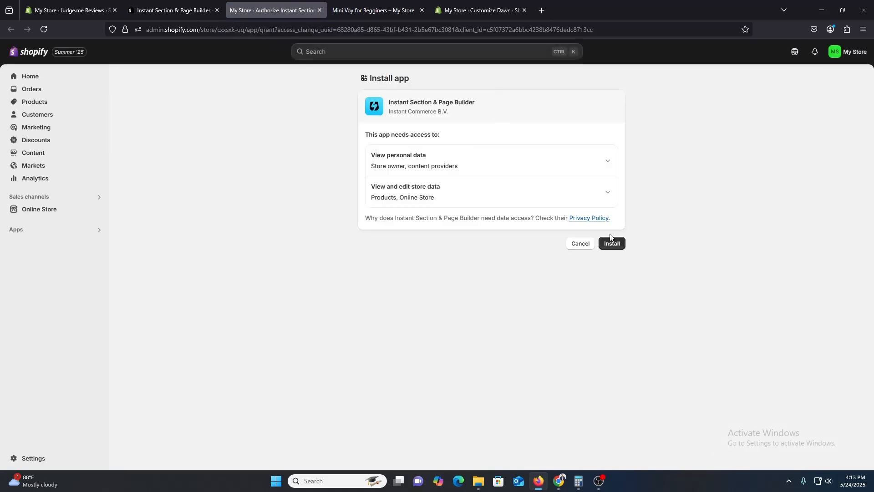
{"action": "left_click", "coordinate": [612, 243]}
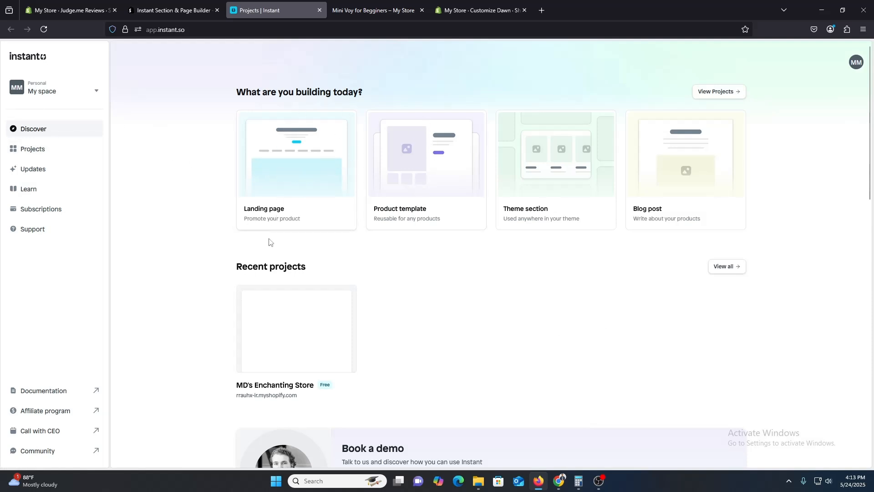
{"action": "left_click", "coordinate": [454, 218]}
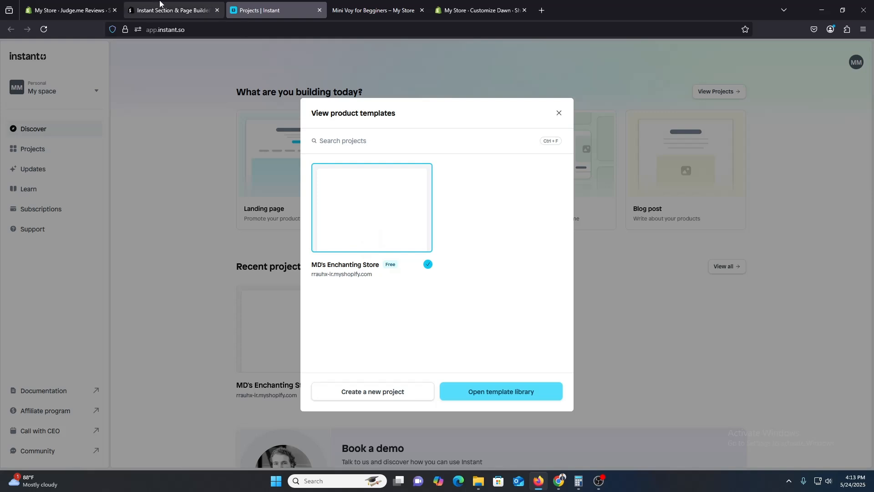
{"action": "left_click", "coordinate": [51, 4]}
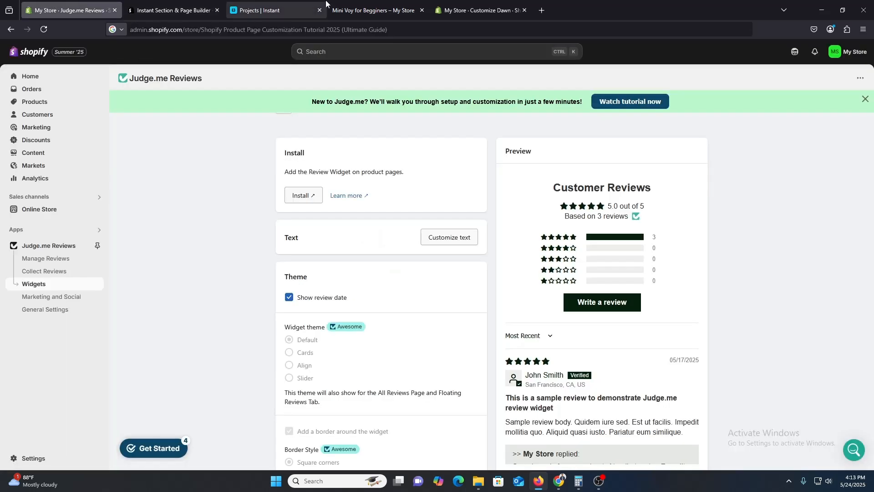
{"action": "left_click", "coordinate": [373, 10]}
{"action": "left_click", "coordinate": [282, 10]}
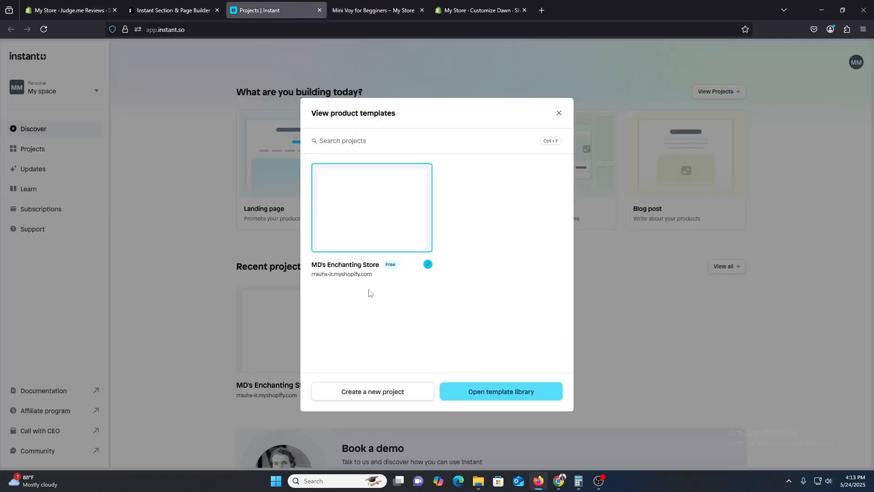
- Open the template library for the existing project and add the Fashion & Apparel product template featuring the backpack
{"action": "left_click", "coordinate": [514, 395]}
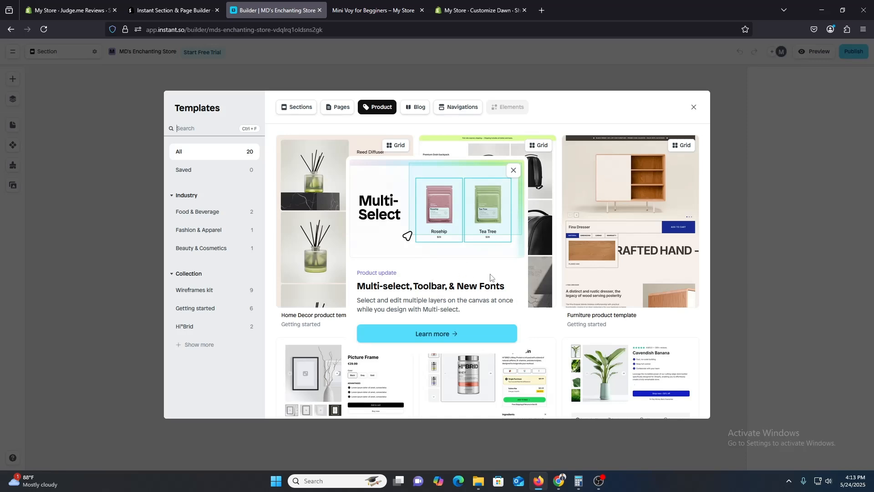
{"action": "left_click", "coordinate": [513, 170]}
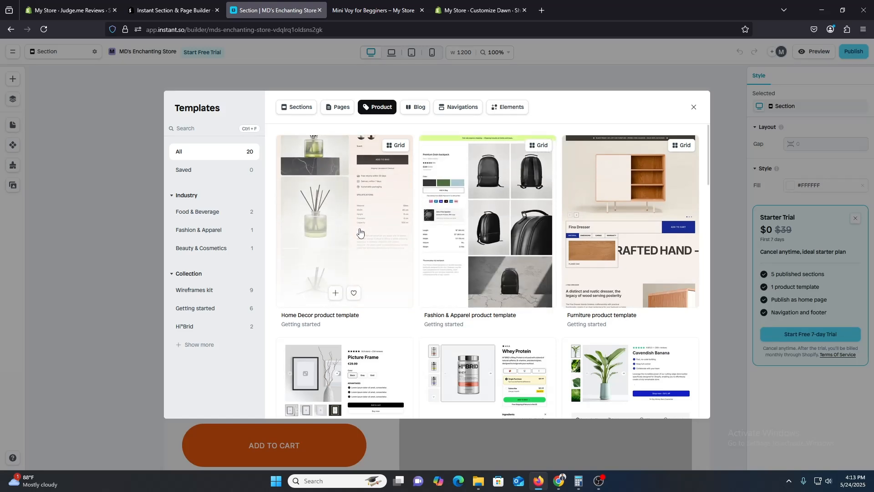
{"action": "scroll", "coordinate": [410, 241], "scroll_direction": "down", "scroll_amount": 3}
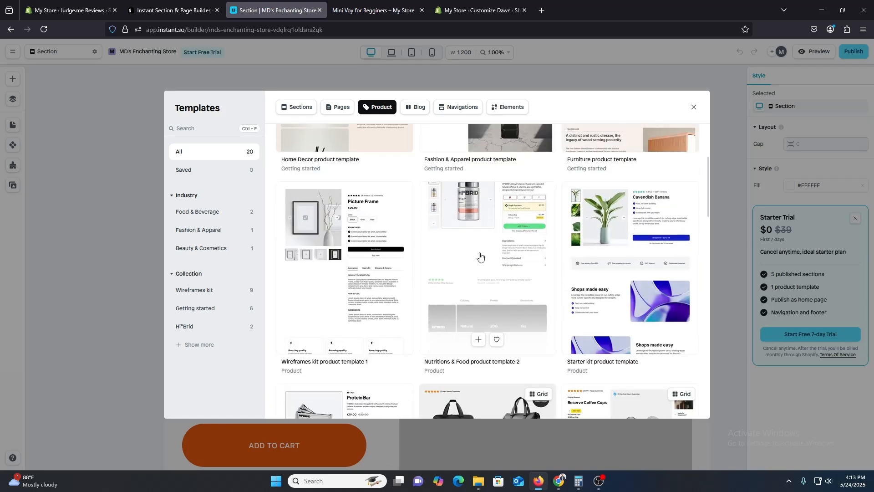
{"action": "scroll", "coordinate": [455, 236], "scroll_direction": "down", "scroll_amount": 1}
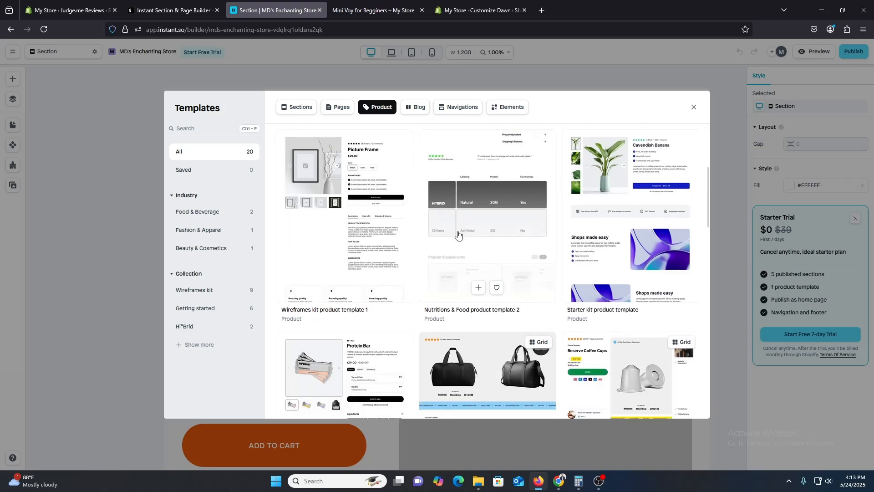
{"action": "scroll", "coordinate": [458, 235], "scroll_direction": "down", "scroll_amount": 3}
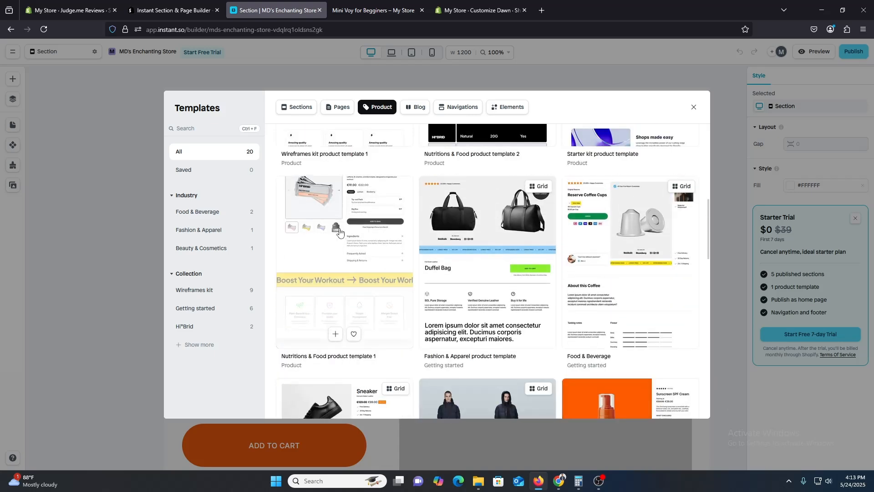
{"action": "scroll", "coordinate": [386, 232], "scroll_direction": "down", "scroll_amount": 4}
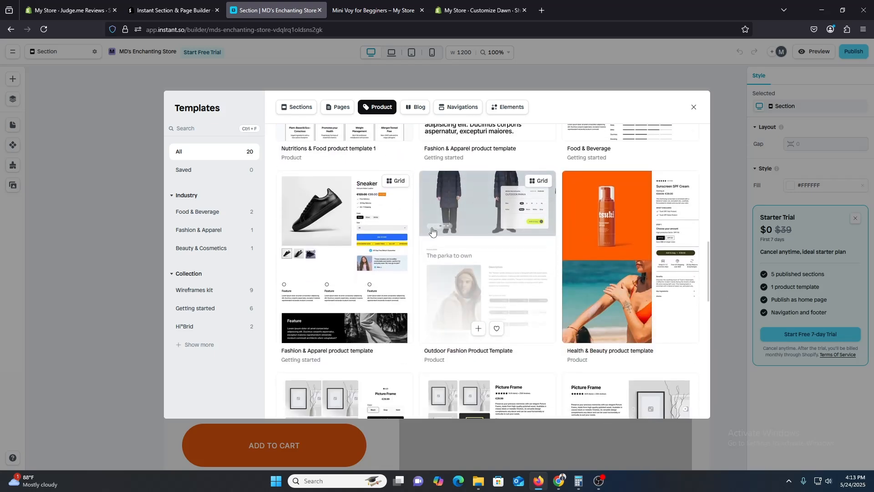
{"action": "scroll", "coordinate": [501, 350], "scroll_direction": "down", "scroll_amount": 3}
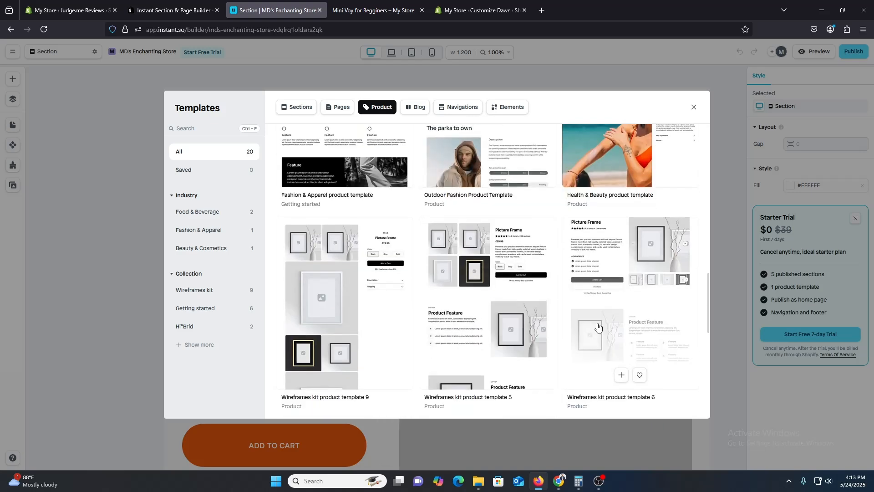
{"action": "scroll", "coordinate": [598, 326], "scroll_direction": "up", "scroll_amount": 12}
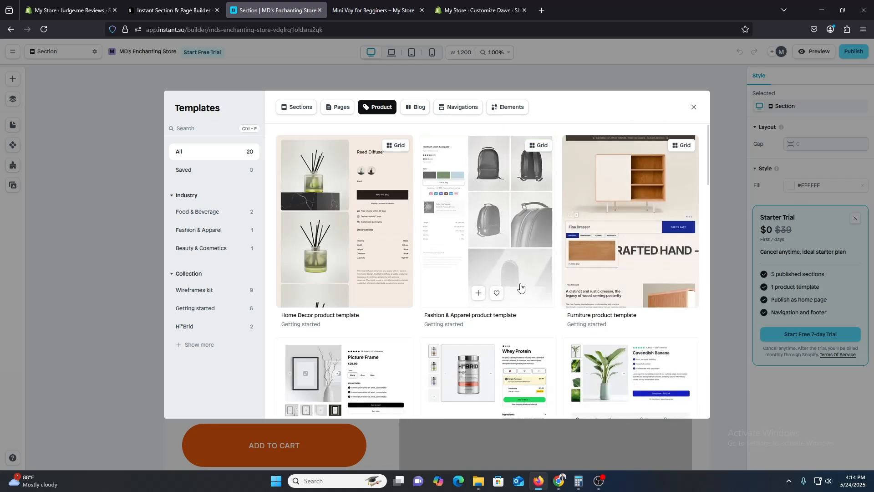
{"action": "left_click", "coordinate": [488, 239]}
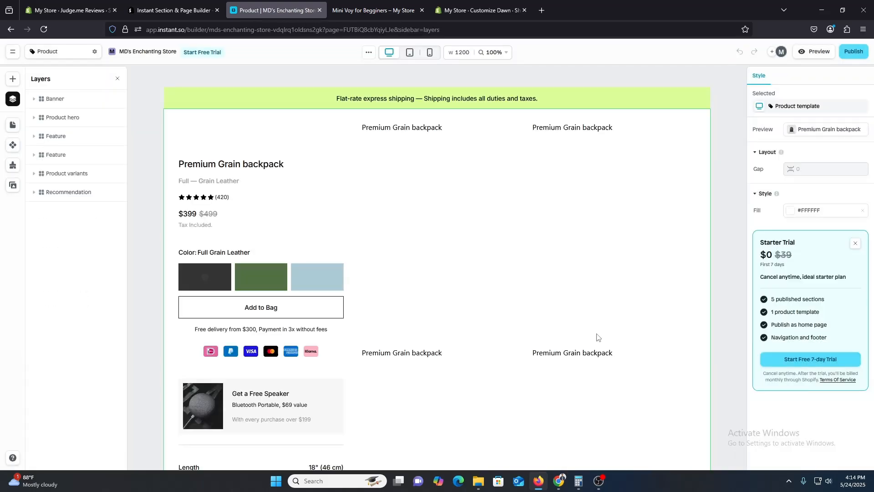
- Look over the inserted backpack template's sections, from the product hero through the features to the recommendation
{"action": "scroll", "coordinate": [553, 339], "scroll_direction": "down", "scroll_amount": 10}
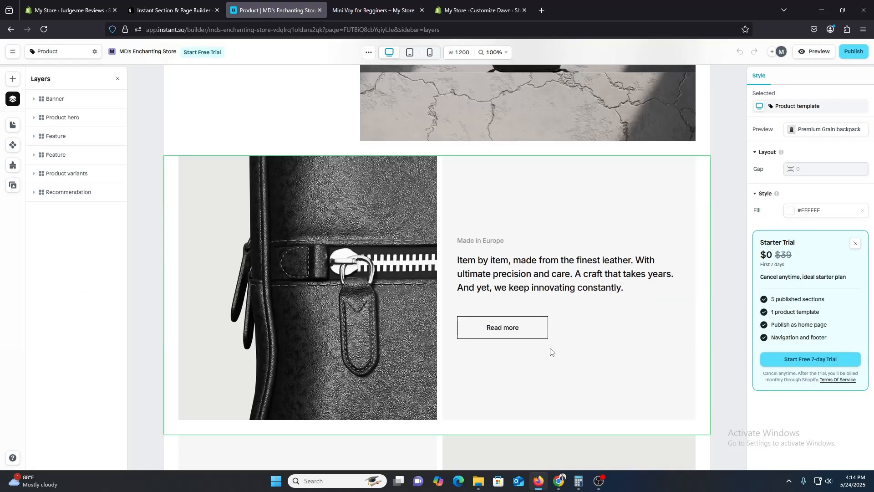
{"action": "scroll", "coordinate": [551, 351], "scroll_direction": "down", "scroll_amount": 15}
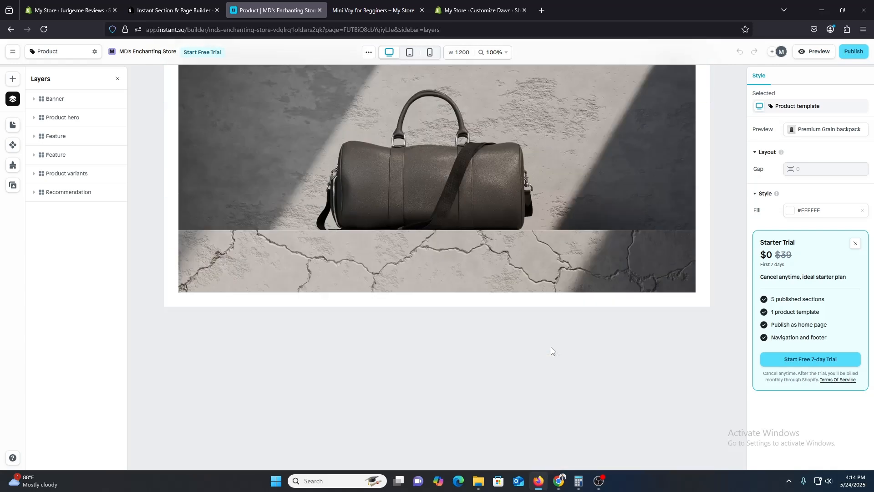
{"action": "scroll", "coordinate": [551, 351], "scroll_direction": "down", "scroll_amount": 5}
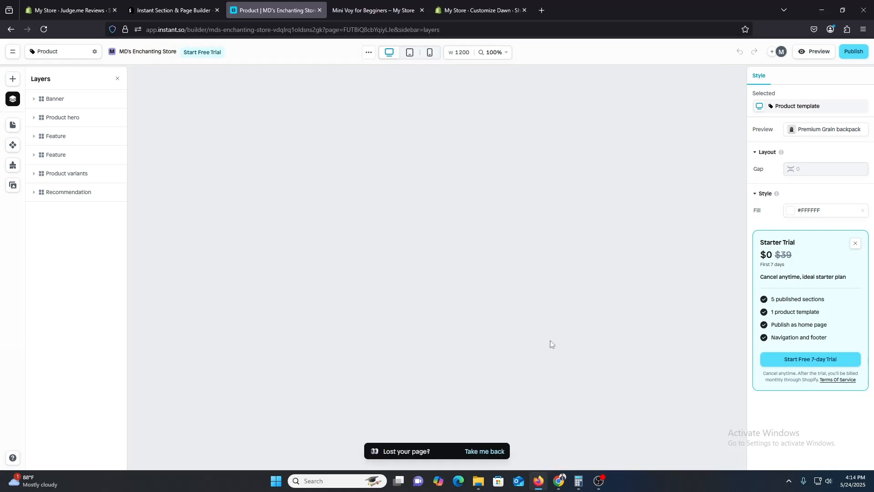
{"action": "scroll", "coordinate": [550, 340], "scroll_direction": "up", "scroll_amount": 10}
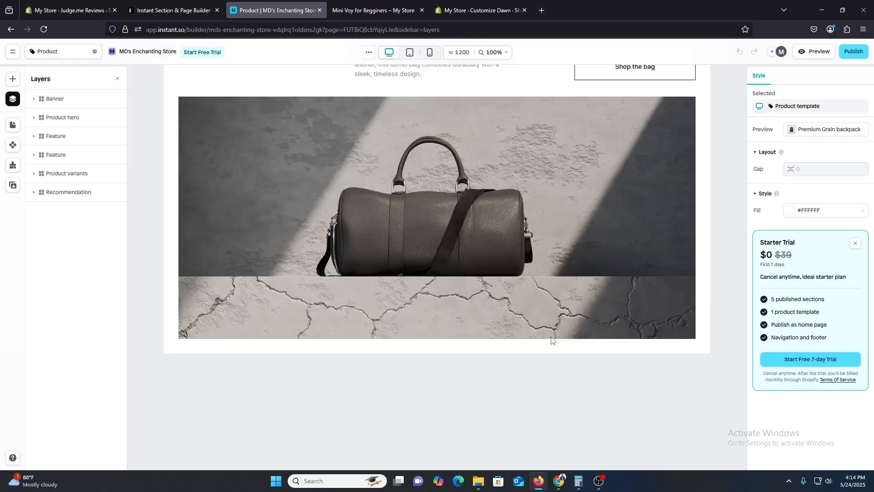
{"action": "scroll", "coordinate": [562, 319], "scroll_direction": "up", "scroll_amount": 5}
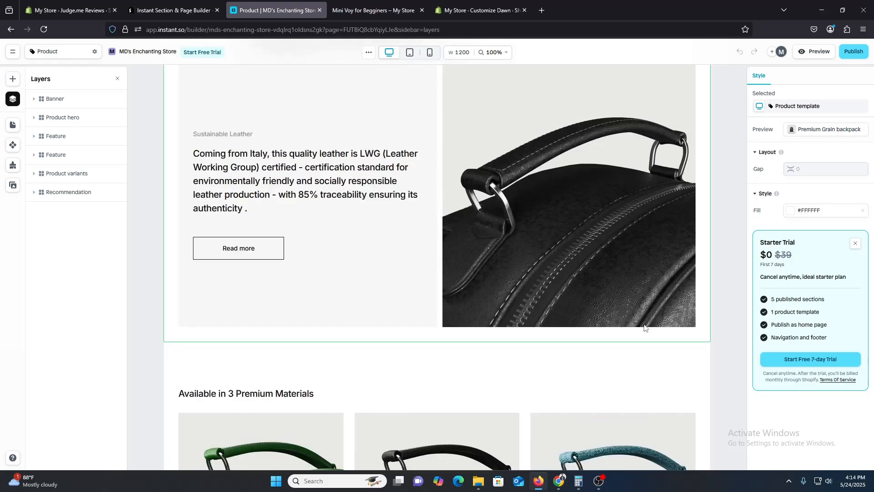
{"action": "scroll", "coordinate": [644, 328], "scroll_direction": "up", "scroll_amount": 5}
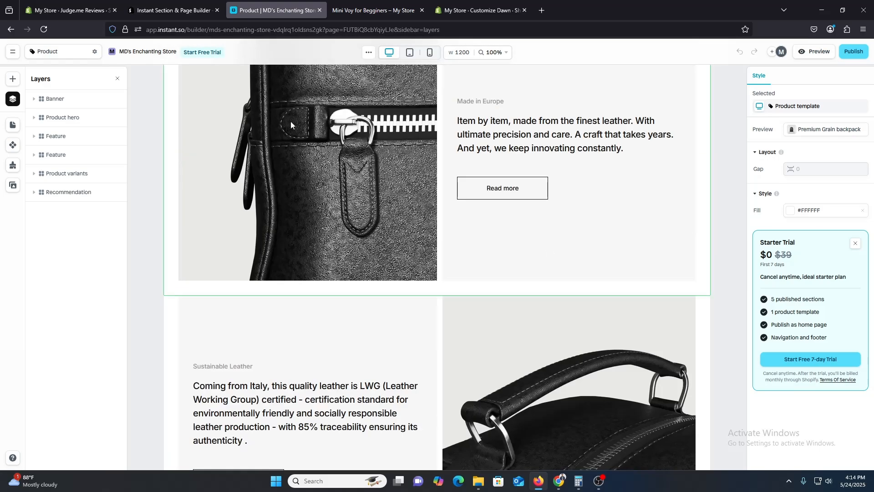
- Expand the Banner layer down to its shipping text, inspect that text, and select the Product hero section
{"action": "left_click", "coordinate": [34, 99]}
{"action": "left_click", "coordinate": [38, 114]}
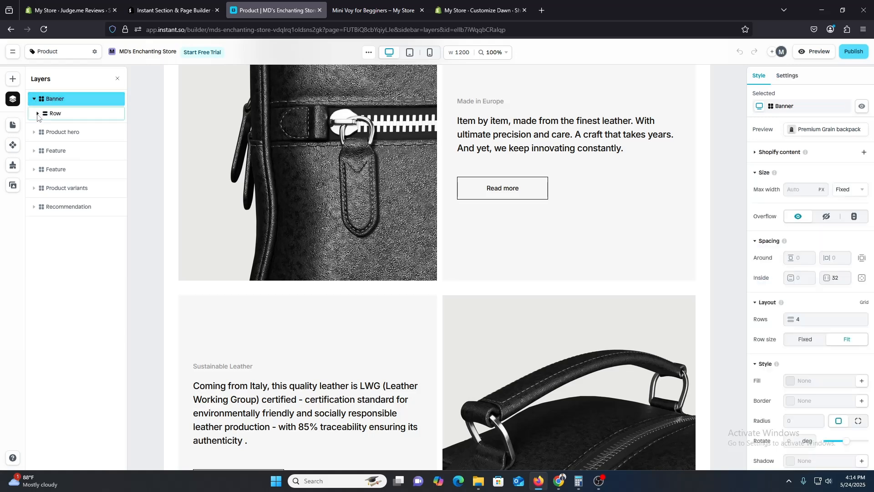
{"action": "left_click", "coordinate": [67, 130]}
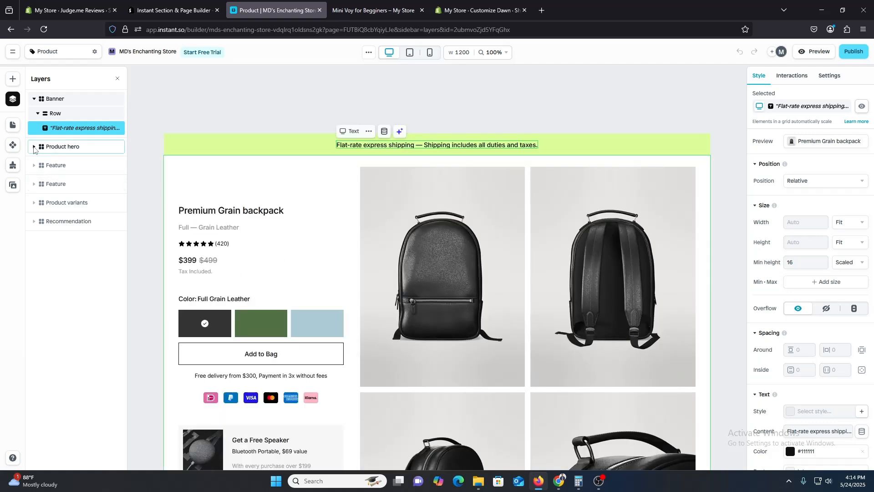
{"action": "left_click", "coordinate": [33, 147]}
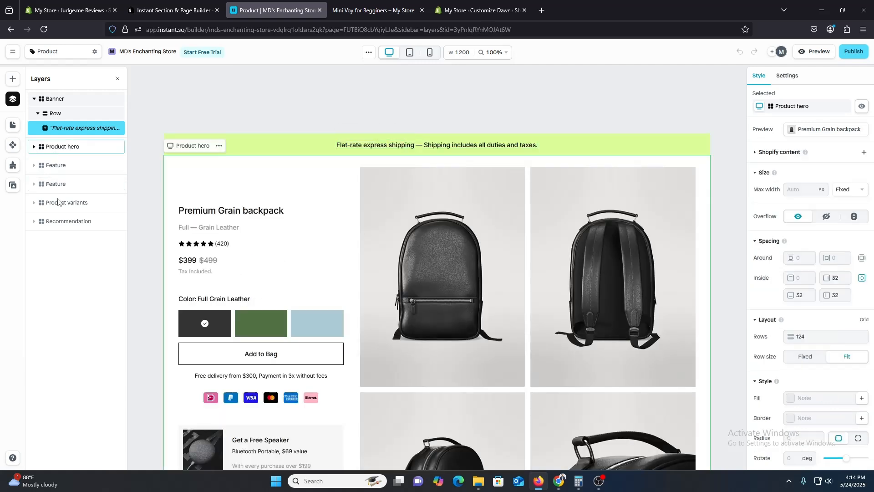
- Check the project's layouts, components and uploaded assets
{"action": "left_click", "coordinate": [14, 127]}
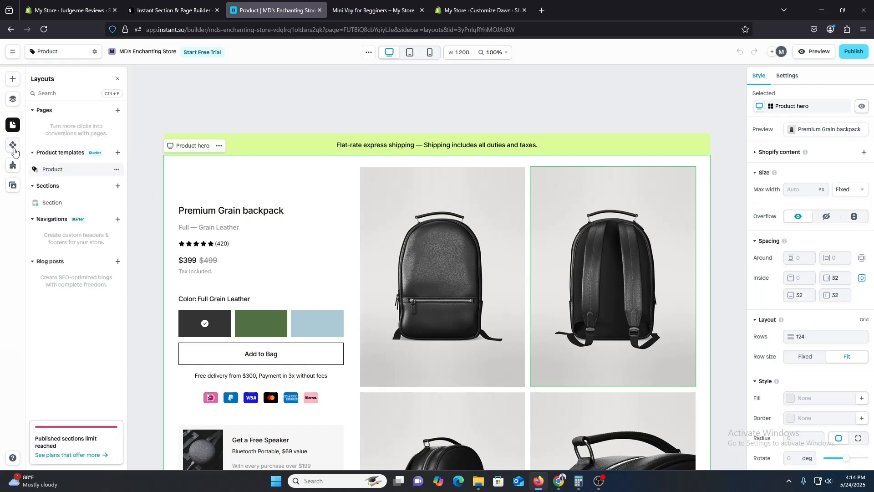
{"action": "left_click", "coordinate": [15, 150]}
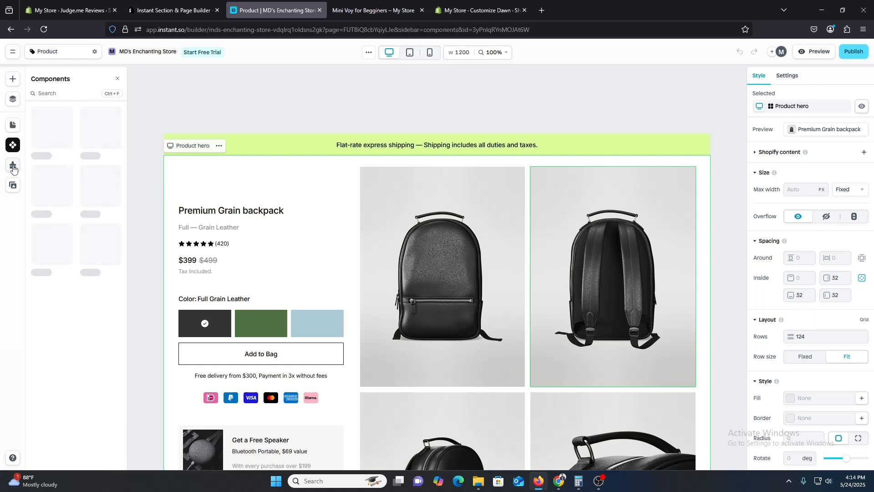
{"action": "left_click", "coordinate": [14, 189]}
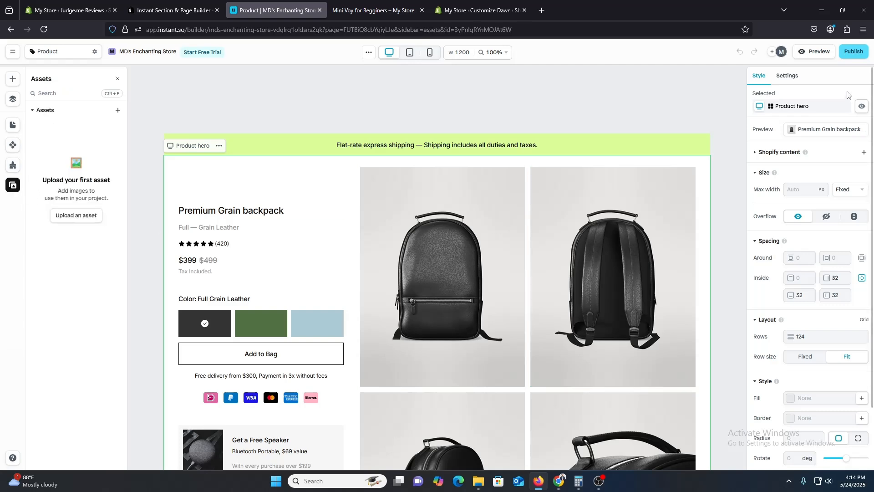
- Try to publish the product template by starting the free 7-day Starter trial, and close the plan selection
{"action": "left_click", "coordinate": [854, 52]}
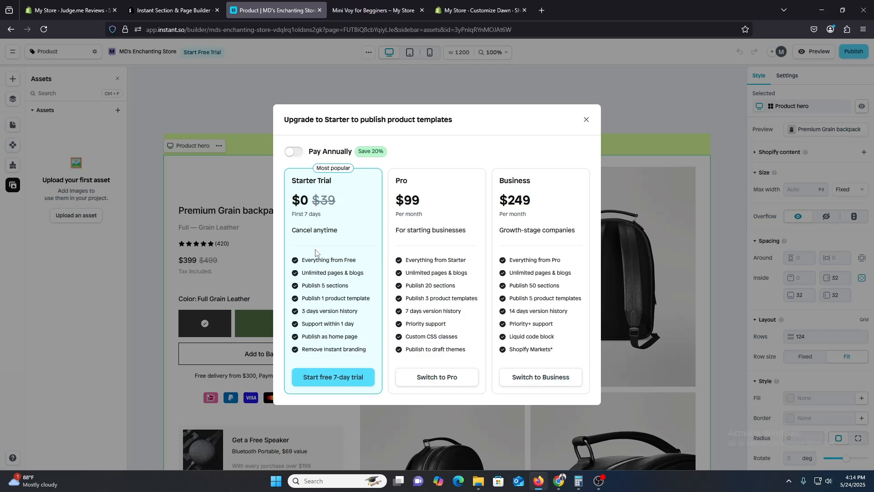
{"action": "left_click_drag", "start_coordinate": [319, 262], "coordinate": [354, 301]}
{"action": "left_click", "coordinate": [333, 382]}
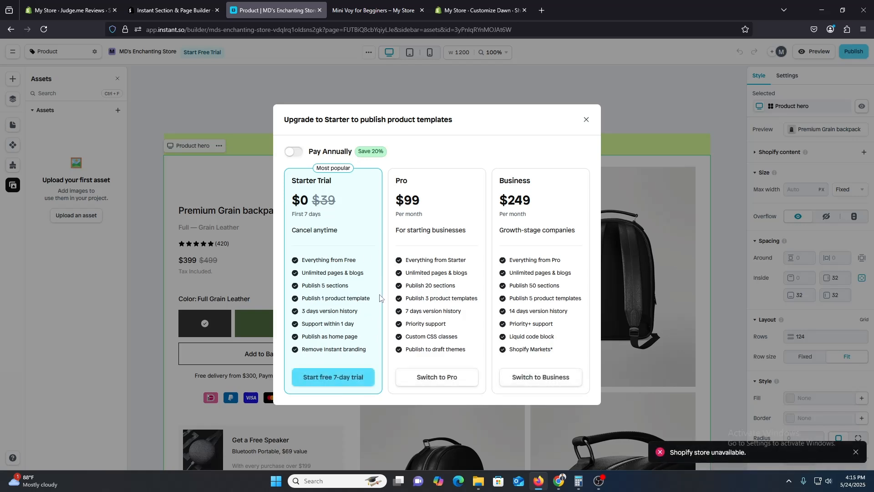
{"action": "left_click", "coordinate": [195, 212]}
- Preview the backpack product template at desktop width and review the page down to its premium materials section
{"action": "left_click", "coordinate": [816, 53]}
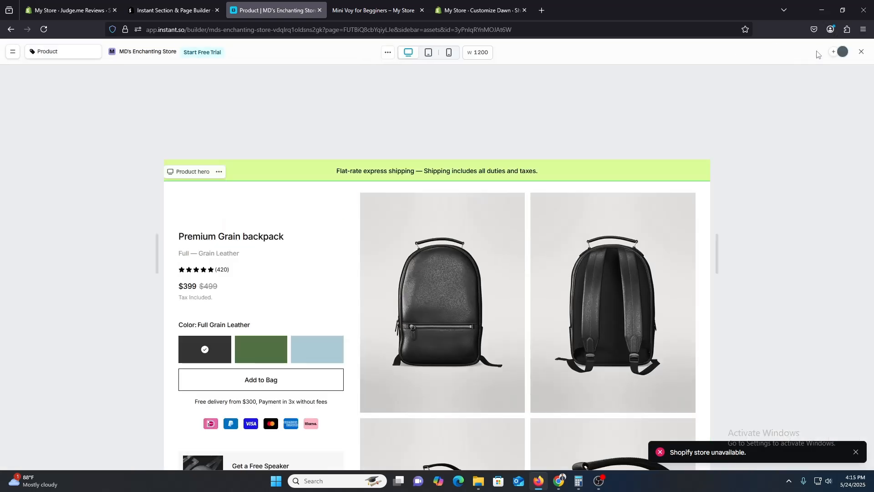
{"action": "scroll", "coordinate": [232, 117], "scroll_direction": "down", "scroll_amount": 2}
{"action": "scroll", "coordinate": [359, 253], "scroll_direction": "down", "scroll_amount": 8}
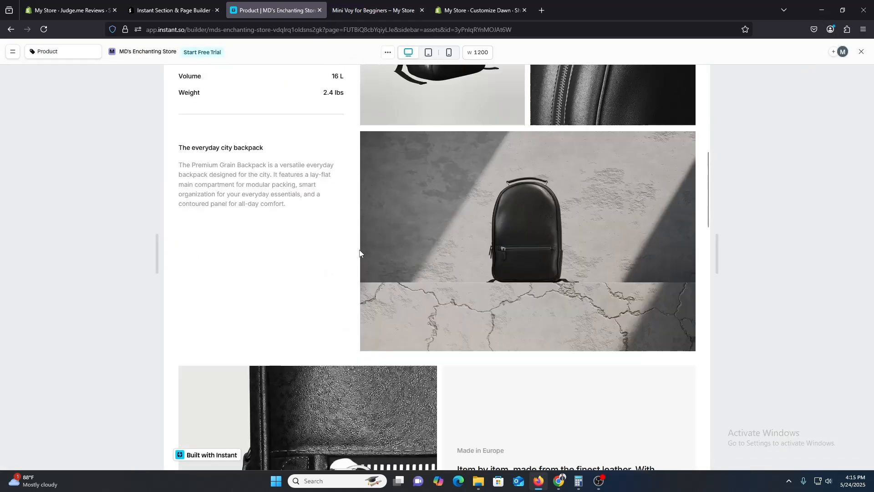
{"action": "scroll", "coordinate": [489, 266], "scroll_direction": "down", "scroll_amount": 15}
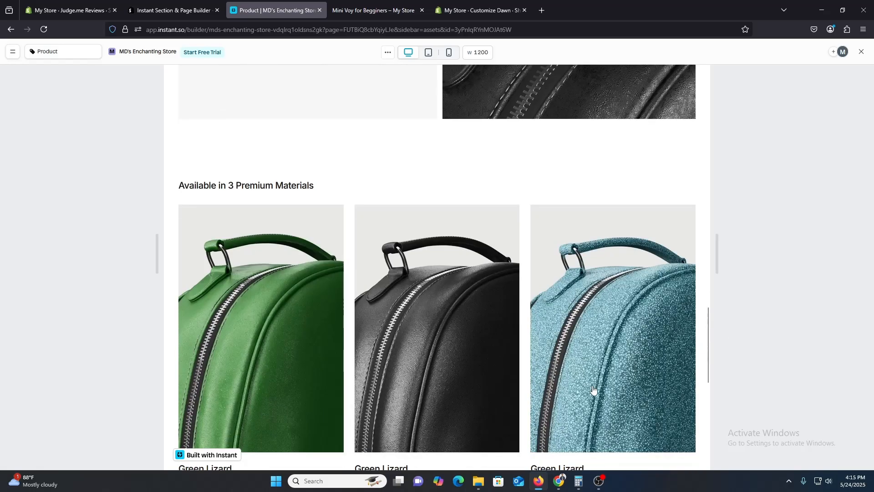
{"action": "scroll", "coordinate": [553, 337], "scroll_direction": "up", "scroll_amount": 20}
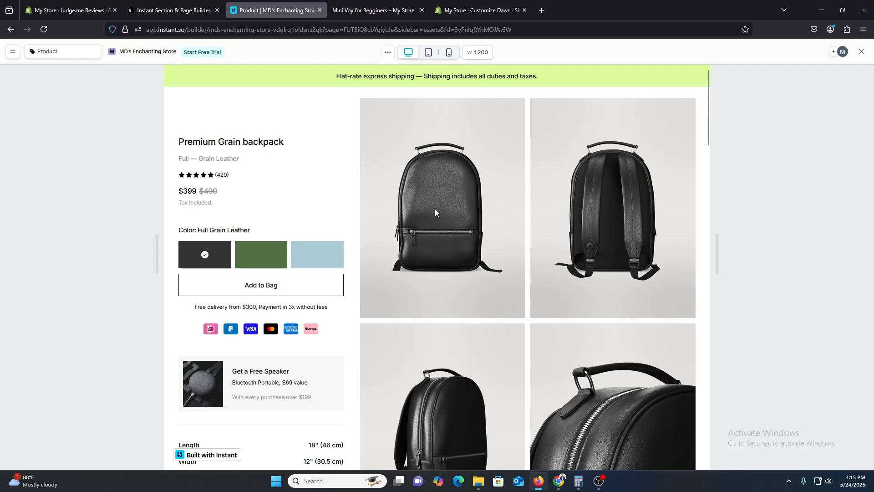
- Compare the template preview with the store's existing Mini Voy for Begginers product page
{"action": "left_click", "coordinate": [383, 10]}
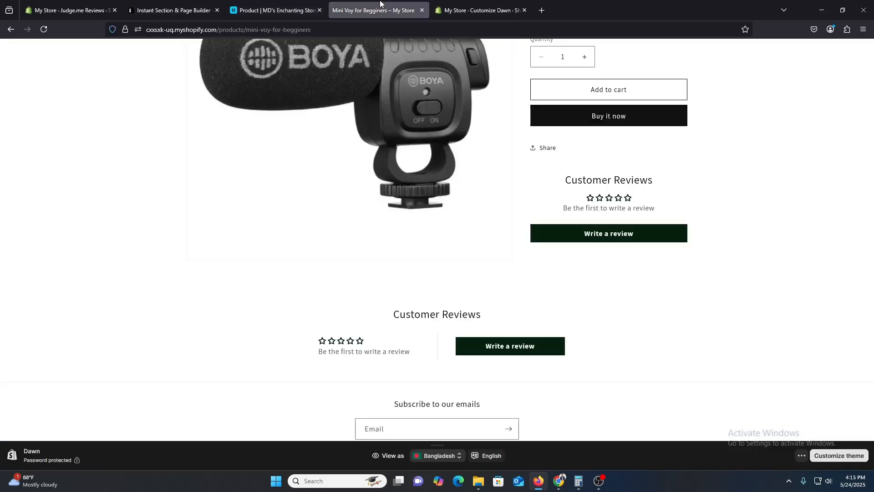
{"action": "scroll", "coordinate": [383, 139], "scroll_direction": "up", "scroll_amount": 5}
{"action": "left_click", "coordinate": [276, 9]}
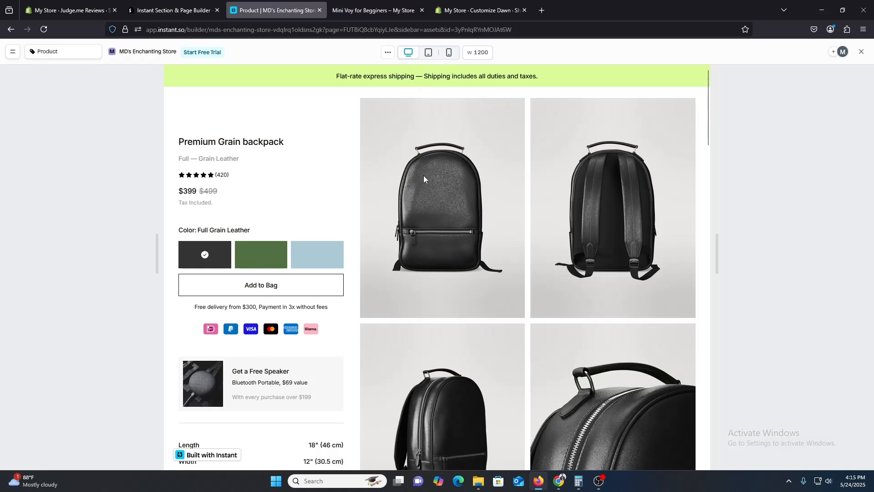
- Preview the template at tablet and mobile widths, advancing the mobile image slider and reviewing the sections down to the duffel bag
{"action": "left_click", "coordinate": [431, 54]}
{"action": "scroll", "coordinate": [462, 170], "scroll_direction": "down", "scroll_amount": 10}
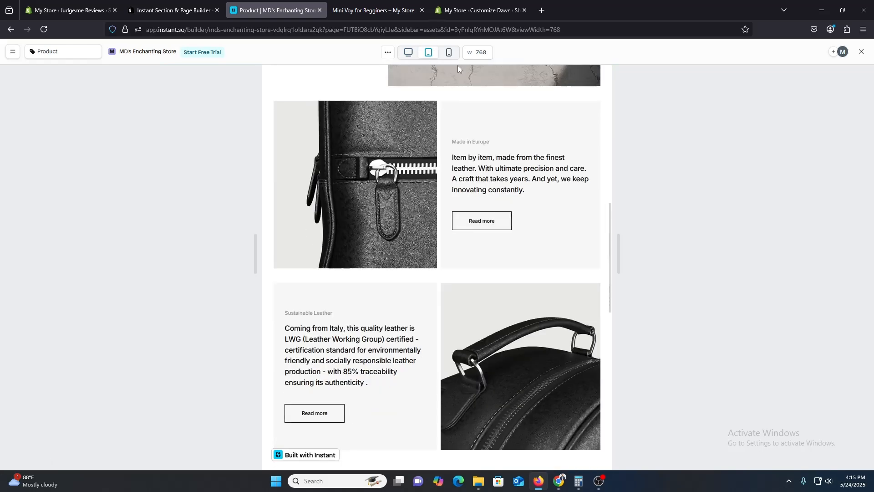
{"action": "left_click", "coordinate": [450, 54]}
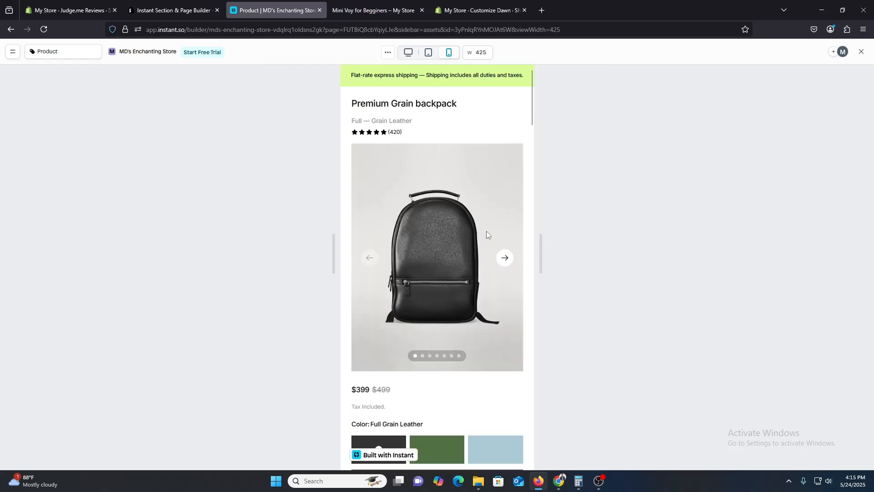
{"action": "left_click", "coordinate": [505, 259]}
{"action": "left_click", "coordinate": [505, 258]}
{"action": "scroll", "coordinate": [463, 261], "scroll_direction": "down", "scroll_amount": 2}
{"action": "scroll", "coordinate": [463, 262], "scroll_direction": "down", "scroll_amount": 15}
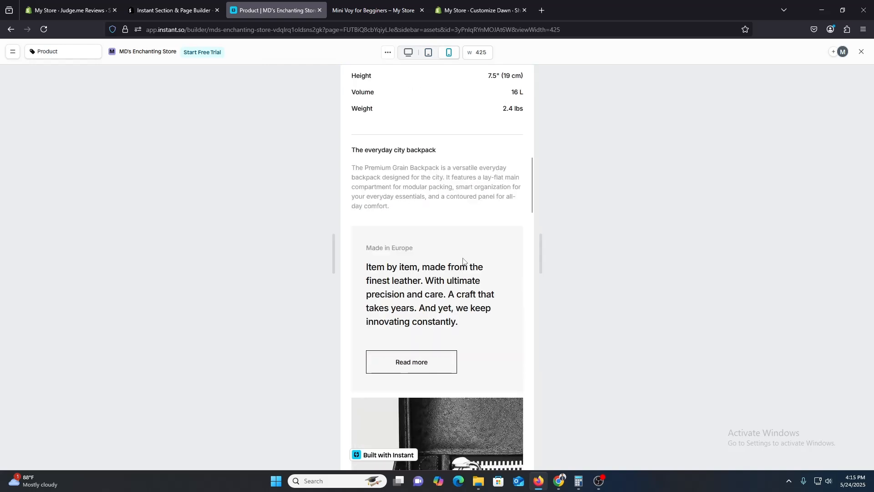
{"action": "scroll", "coordinate": [463, 261], "scroll_direction": "down", "scroll_amount": 12}
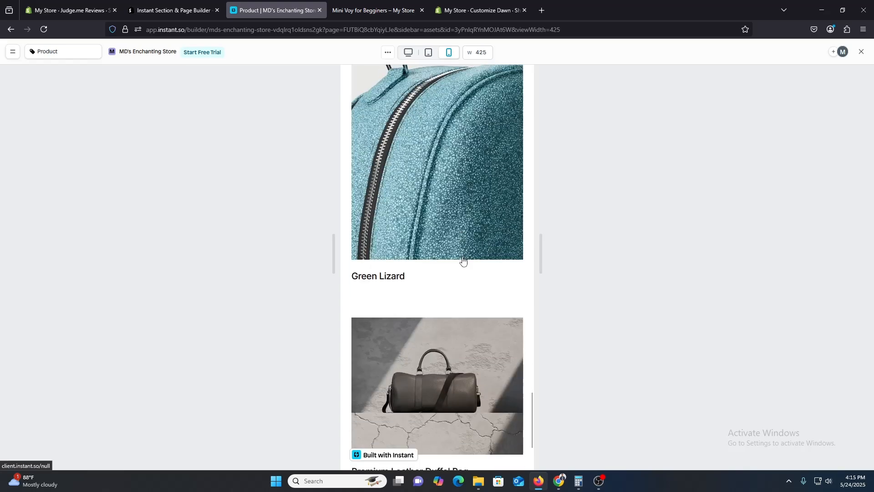
{"action": "scroll", "coordinate": [465, 265], "scroll_direction": "up", "scroll_amount": 7}
{"action": "scroll", "coordinate": [464, 264], "scroll_direction": "up", "scroll_amount": 5}
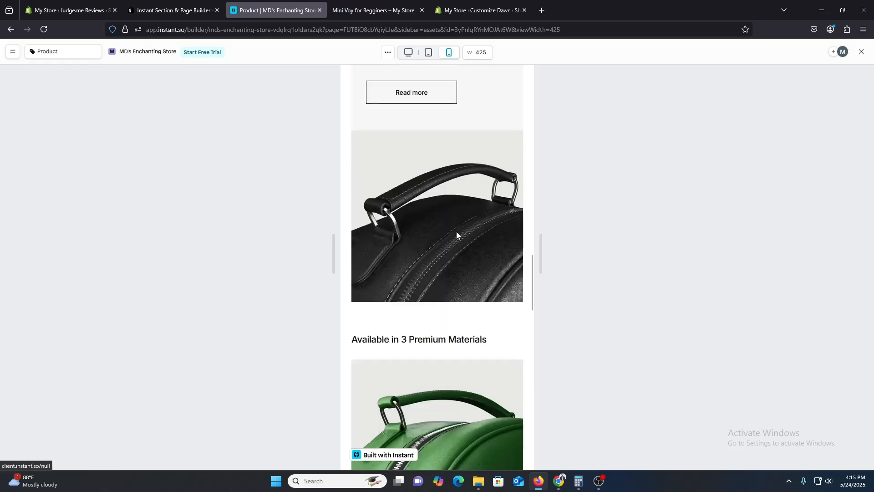
- Preview the template at the 1024 px laptop width, exit the preview, and look over the page in the editor
{"action": "left_click", "coordinate": [388, 53]}
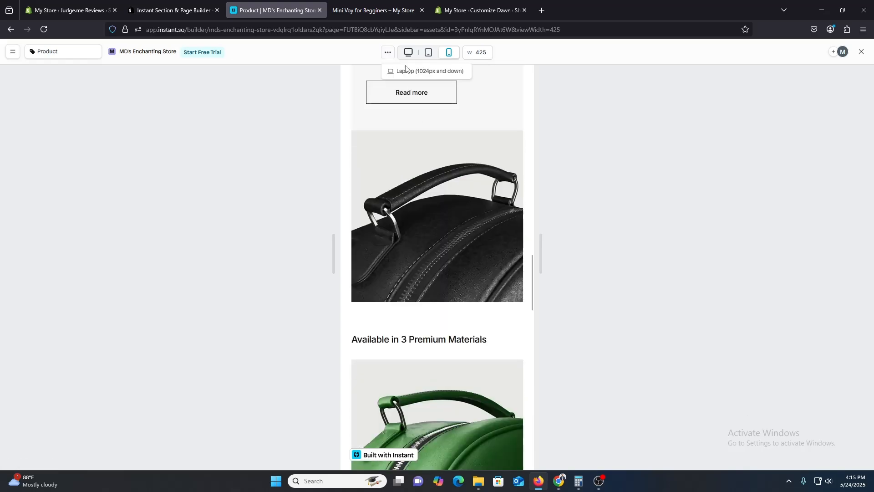
{"action": "left_click", "coordinate": [426, 71]}
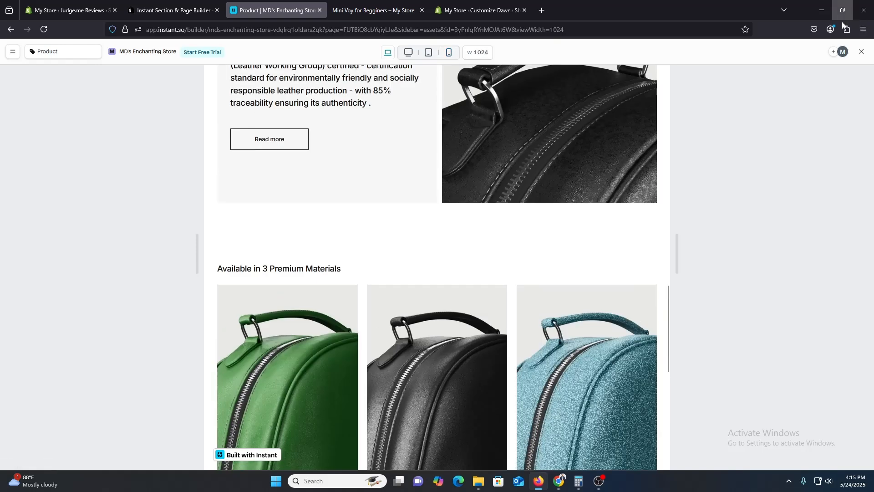
{"action": "left_click", "coordinate": [862, 54]}
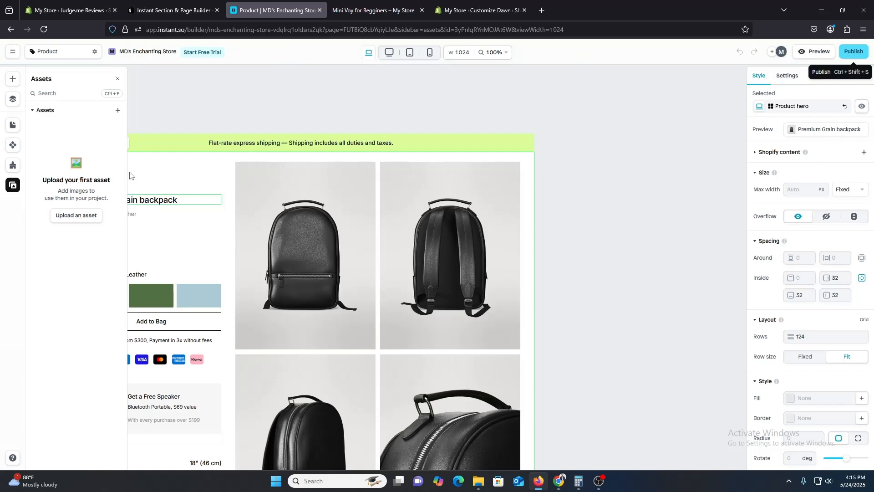
{"action": "scroll", "coordinate": [514, 300], "scroll_direction": "down", "scroll_amount": 15}
{"action": "scroll", "coordinate": [516, 323], "scroll_direction": "down", "scroll_amount": 10}
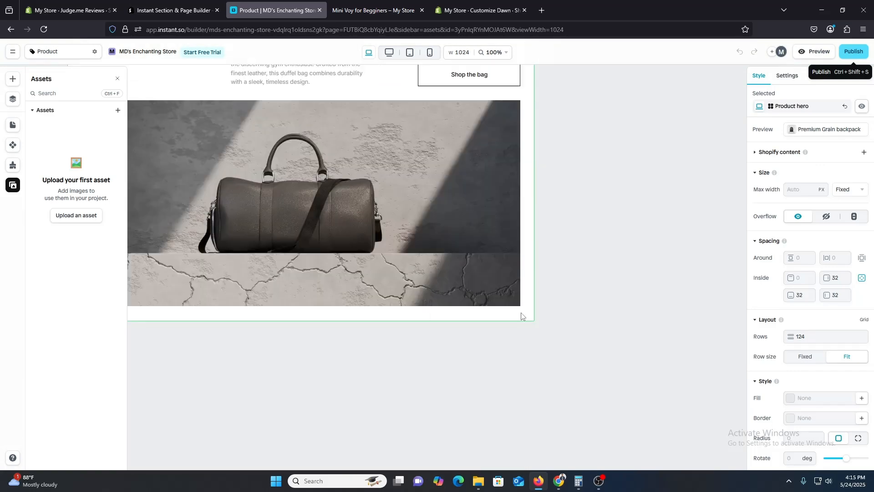
{"action": "scroll", "coordinate": [819, 346], "scroll_direction": "down", "scroll_amount": 2}
{"action": "scroll", "coordinate": [843, 368], "scroll_direction": "up", "scroll_amount": 2}
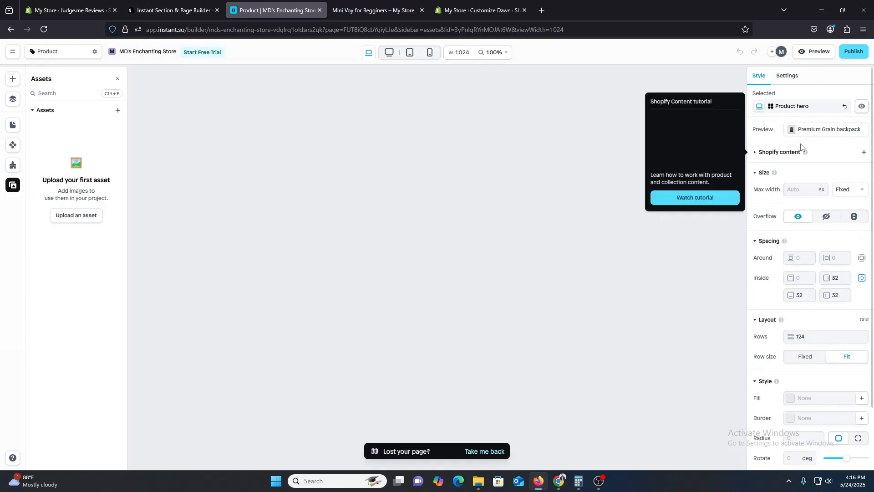
- Set the Product hero's content to Shopify and try to choose a source from the store's products
{"action": "left_click", "coordinate": [780, 152]}
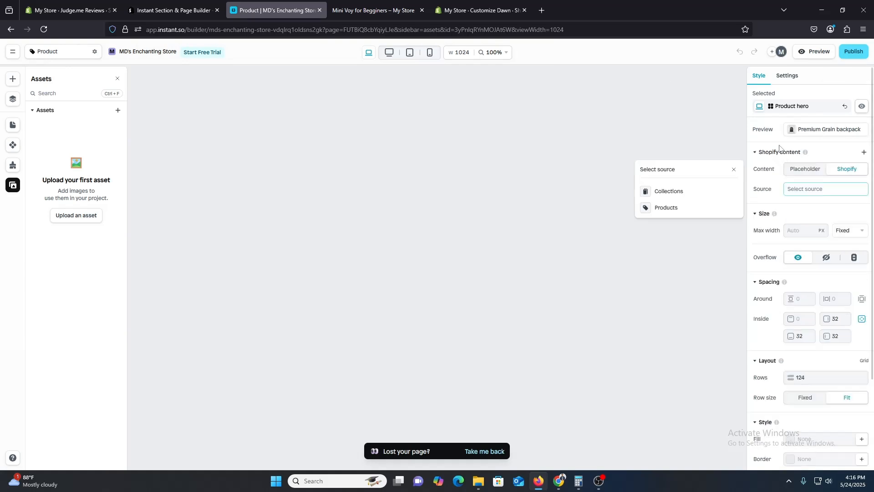
{"action": "left_click", "coordinate": [809, 193]}
{"action": "left_click", "coordinate": [820, 191]}
{"action": "left_click", "coordinate": [682, 208]}
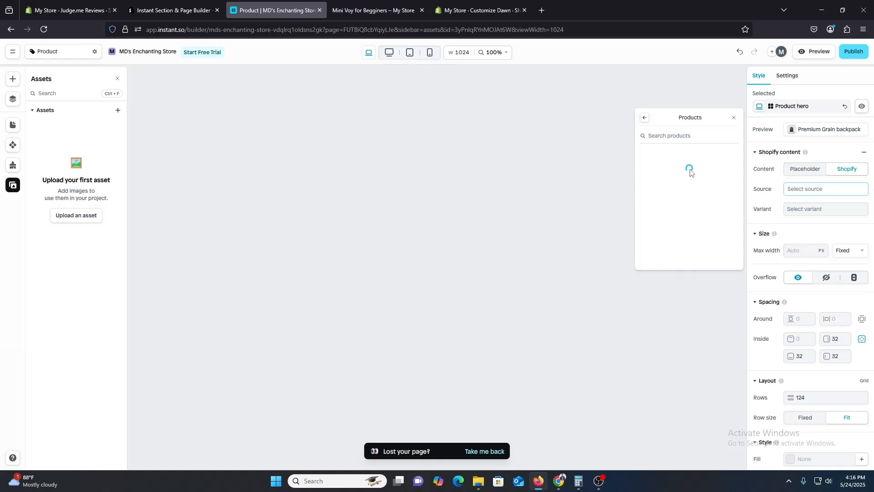
{"action": "scroll", "coordinate": [822, 303], "scroll_direction": "down", "scroll_amount": 3}
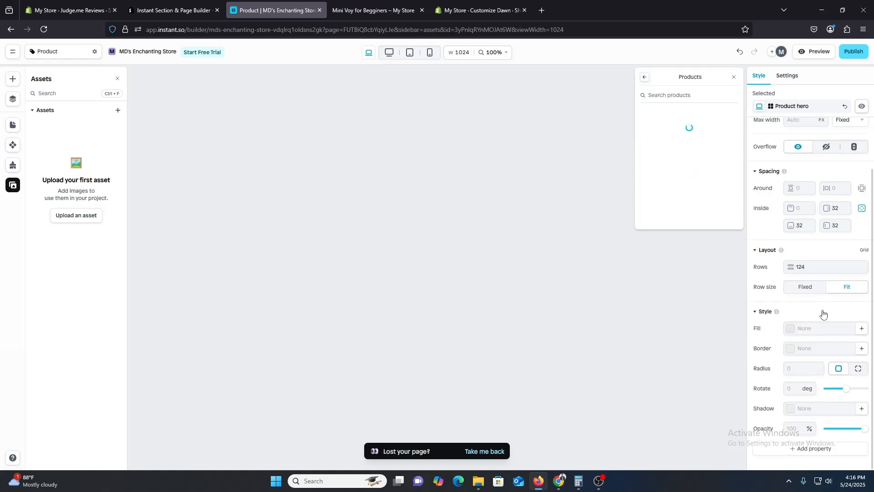
{"action": "mouse_move", "coordinate": [767, 315]}
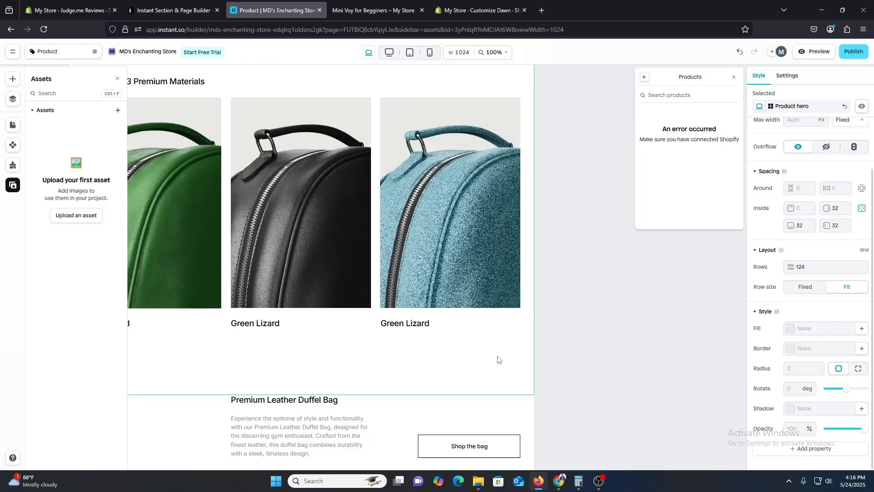
{"action": "left_click", "coordinate": [12, 101]}
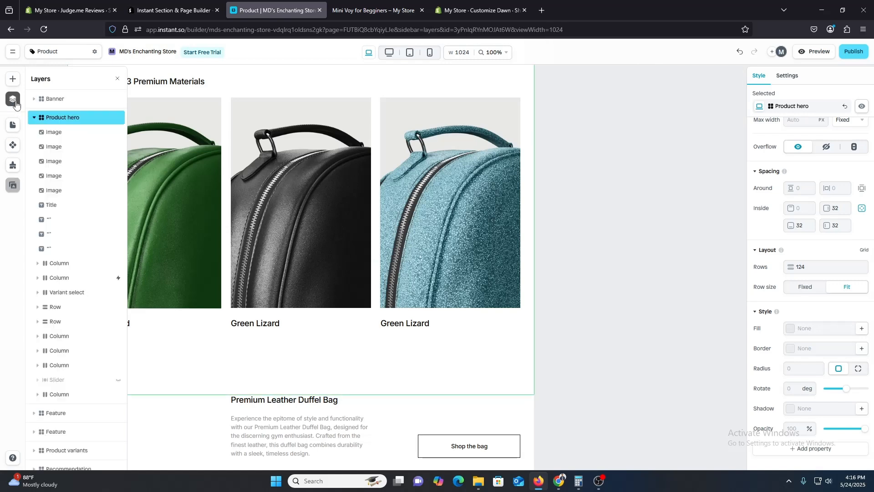
{"action": "left_click", "coordinate": [15, 101]}
{"action": "scroll", "coordinate": [658, 372], "scroll_direction": "up", "scroll_amount": 10}
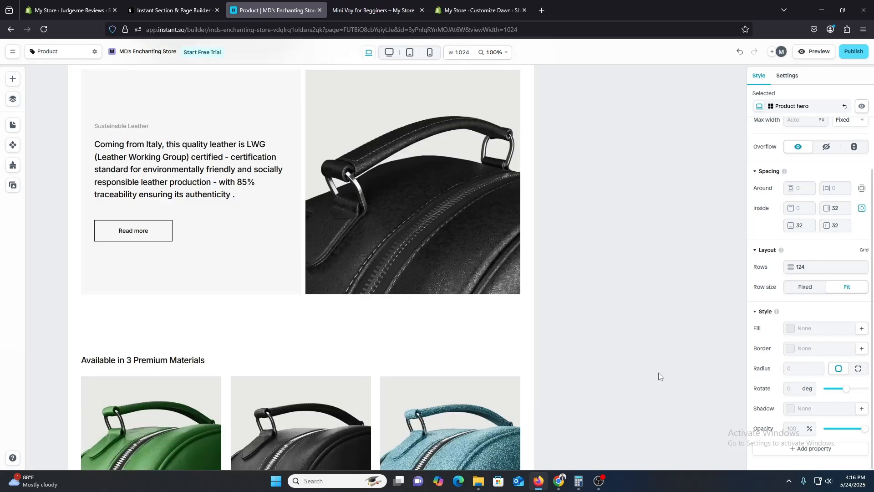
{"action": "scroll", "coordinate": [810, 381], "scroll_direction": "up", "scroll_amount": 3}
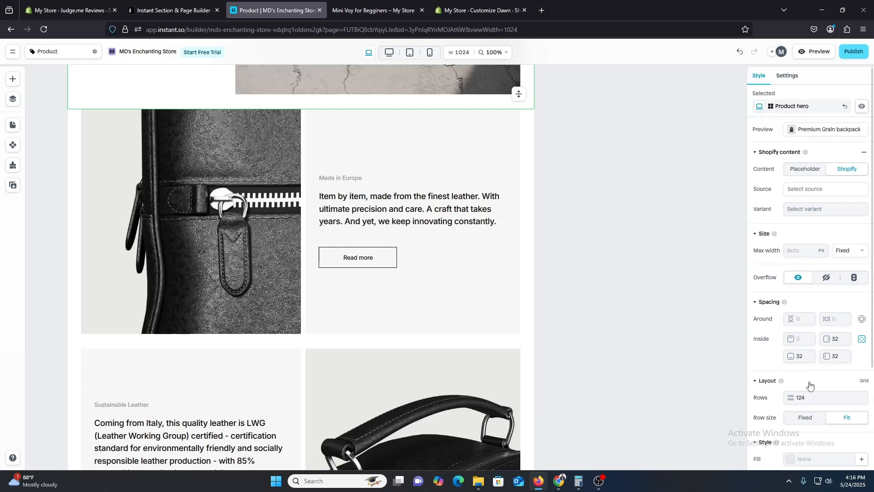
- Preview the Product hero with the Bottlecap Ring sample product and look over its images and details
{"action": "left_click", "coordinate": [813, 132]}
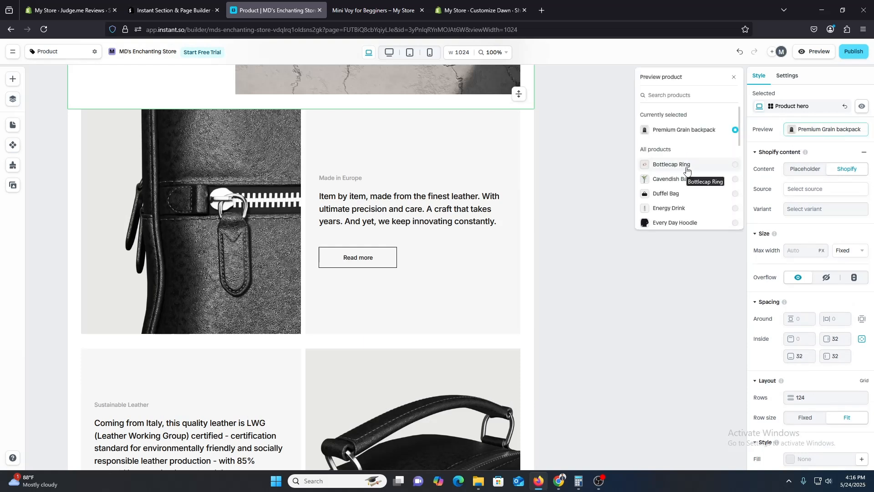
{"action": "left_click", "coordinate": [687, 171]}
{"action": "scroll", "coordinate": [518, 310], "scroll_direction": "up", "scroll_amount": 14}
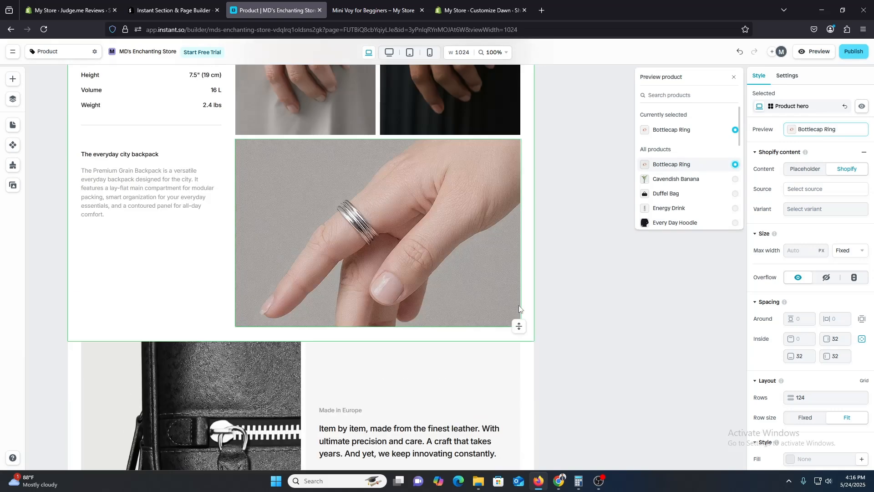
{"action": "scroll", "coordinate": [319, 273], "scroll_direction": "up", "scroll_amount": 5}
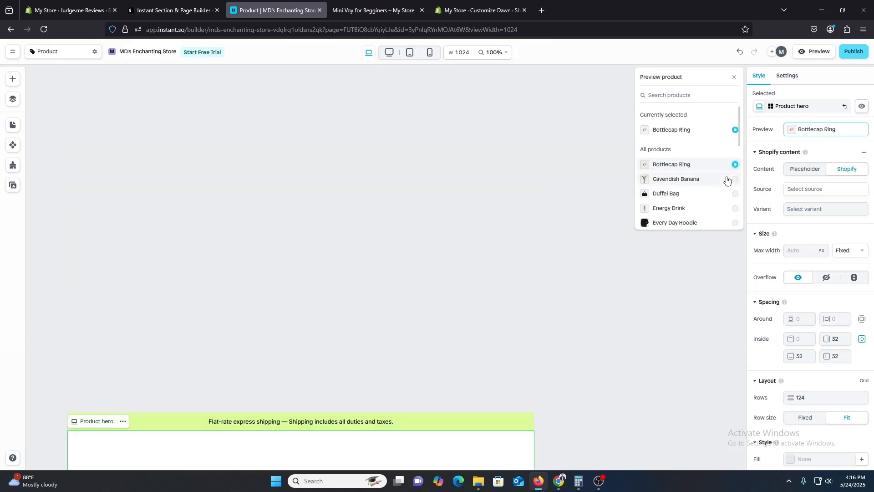
{"action": "scroll", "coordinate": [601, 271], "scroll_direction": "down", "scroll_amount": 9}
{"action": "scroll", "coordinate": [677, 195], "scroll_direction": "down", "scroll_amount": 5}
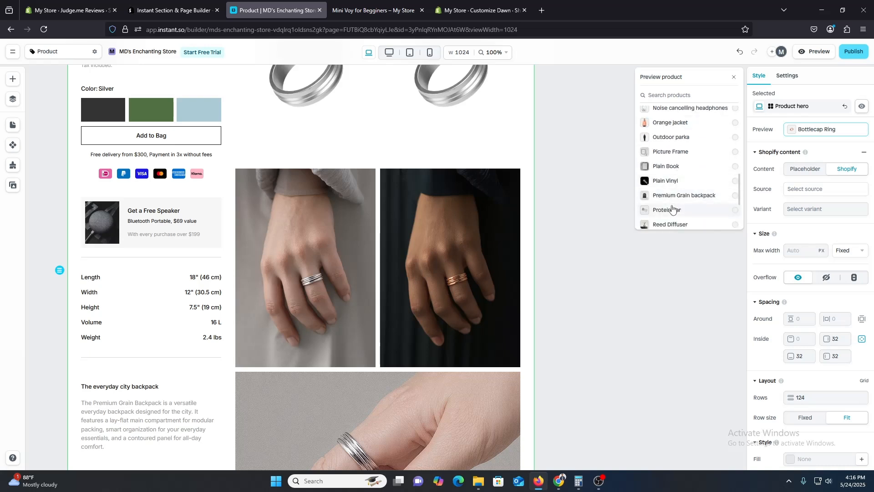
- Preview the Product hero with Protein Bar and Plain Vinyl, and return the preview to Premium Grain backpack
{"action": "left_click", "coordinate": [698, 217]}
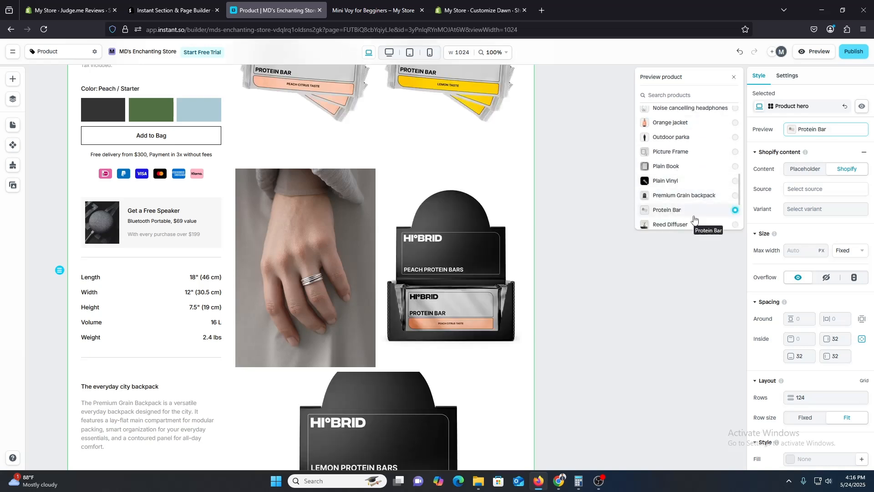
{"action": "left_click", "coordinate": [678, 185]}
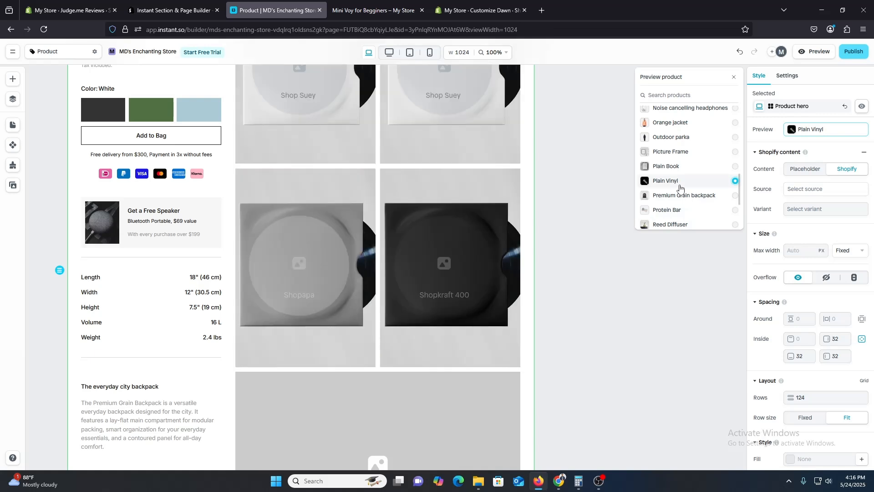
{"action": "left_click", "coordinate": [656, 198]}
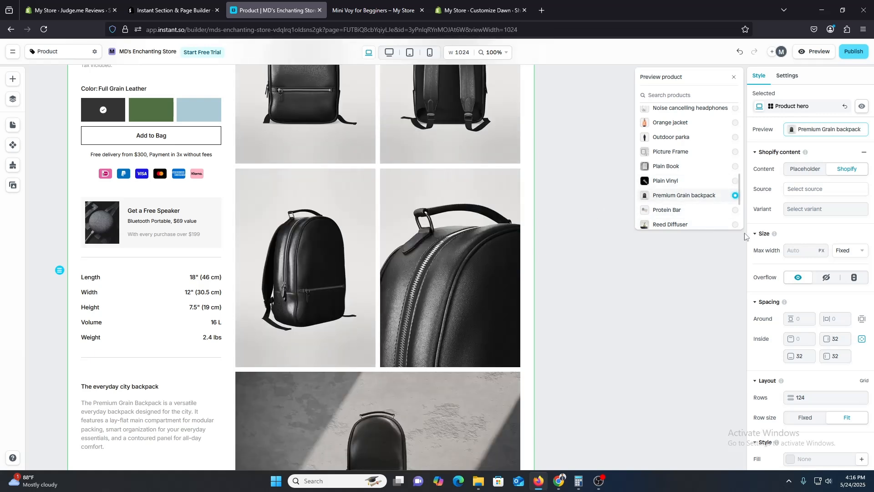
- Retry choosing one of the store's products as the Product hero's Shopify source
{"action": "left_click", "coordinate": [774, 187]}
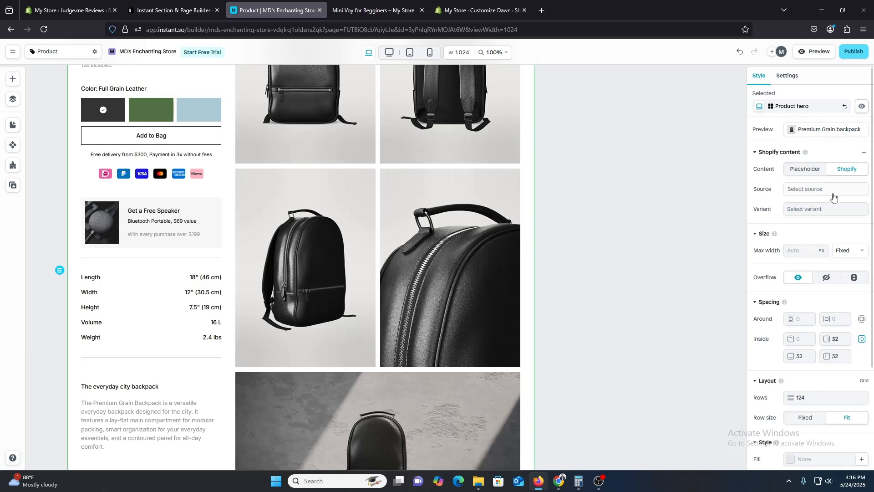
{"action": "left_click", "coordinate": [815, 194]}
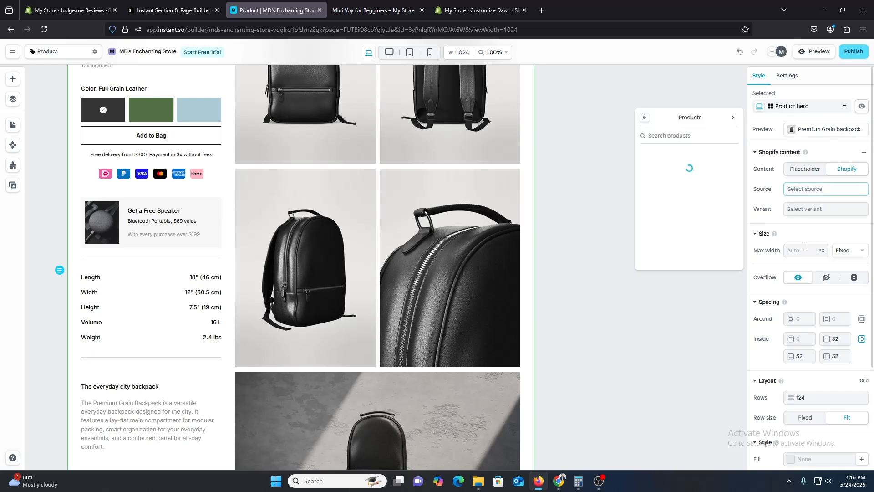
{"action": "left_click", "coordinate": [775, 234]}
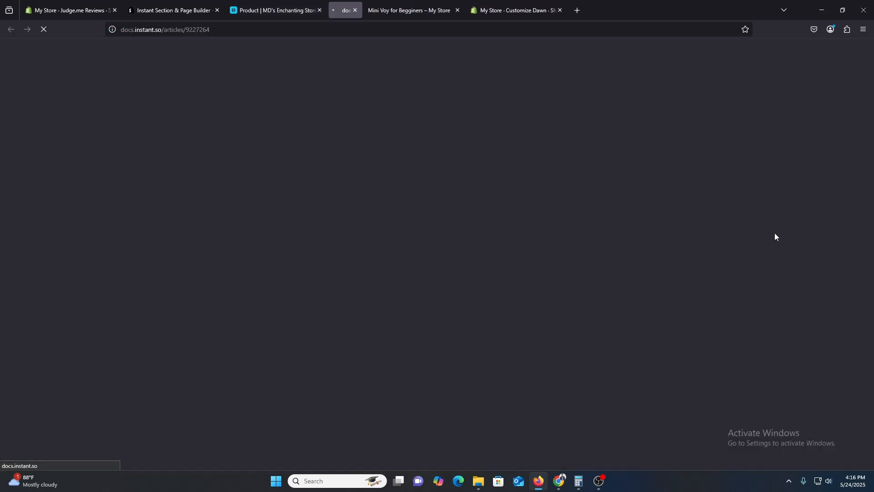
{"action": "left_click", "coordinate": [262, 4]}
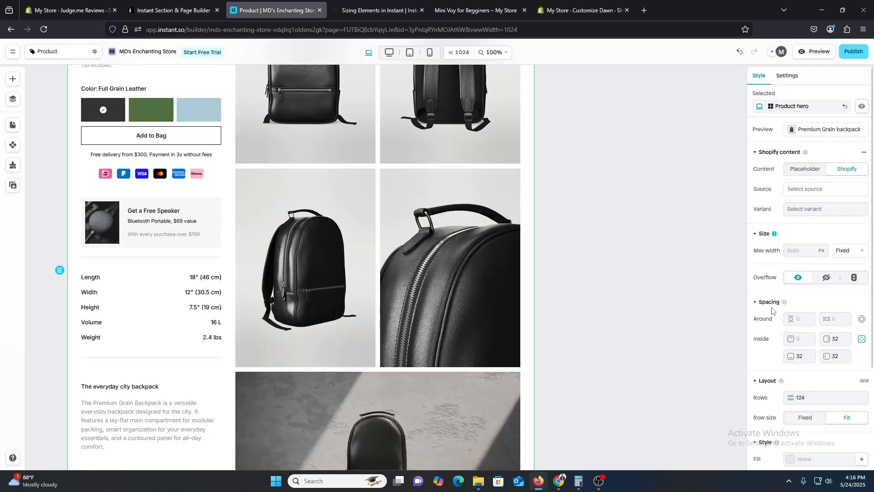
- Try the Fixed row size in the Product hero's layout and set it back to Fit
{"action": "scroll", "coordinate": [802, 364], "scroll_direction": "down", "scroll_amount": 3}
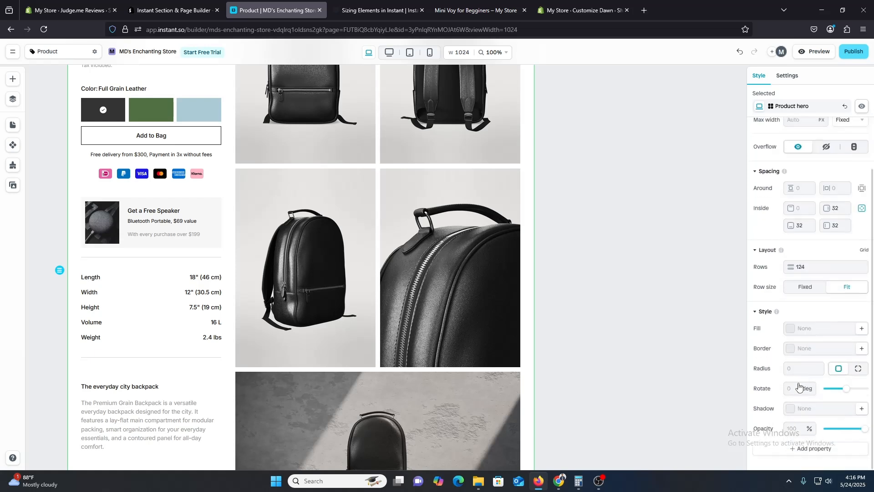
{"action": "left_click", "coordinate": [805, 287]}
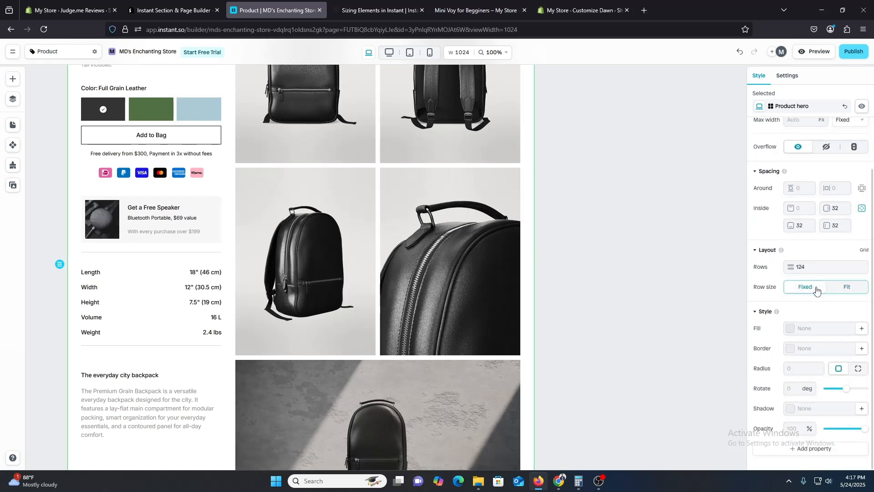
{"action": "left_click", "coordinate": [847, 286]}
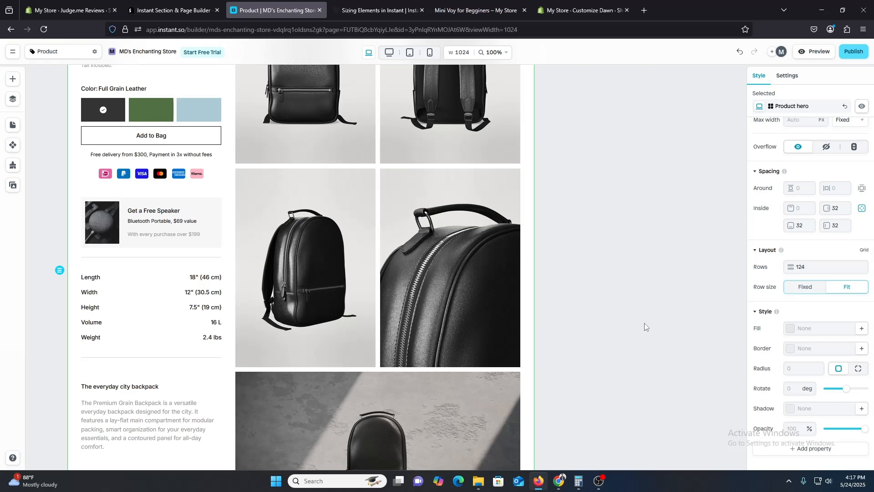
- Insert a Shopify product Add to cart button just below the bag images in the Available in 3 Premium Materials section
{"action": "scroll", "coordinate": [645, 323], "scroll_direction": "up", "scroll_amount": 5}
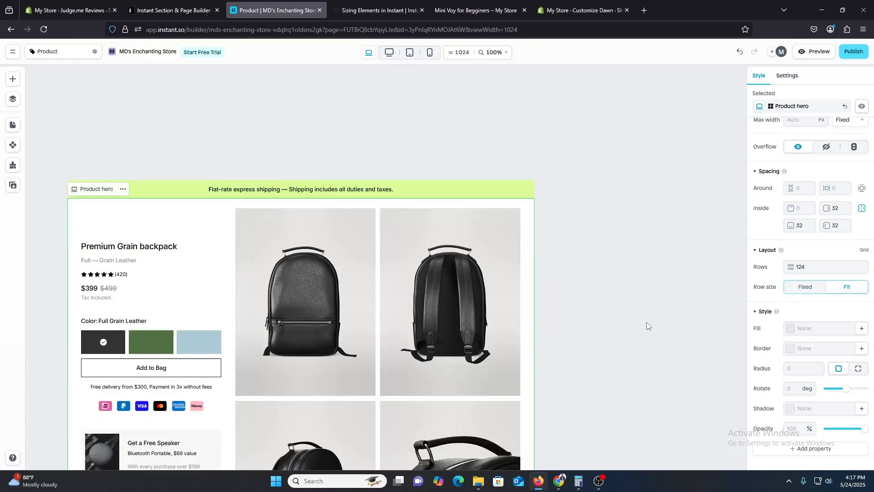
{"action": "scroll", "coordinate": [189, 292], "scroll_direction": "down", "scroll_amount": 3}
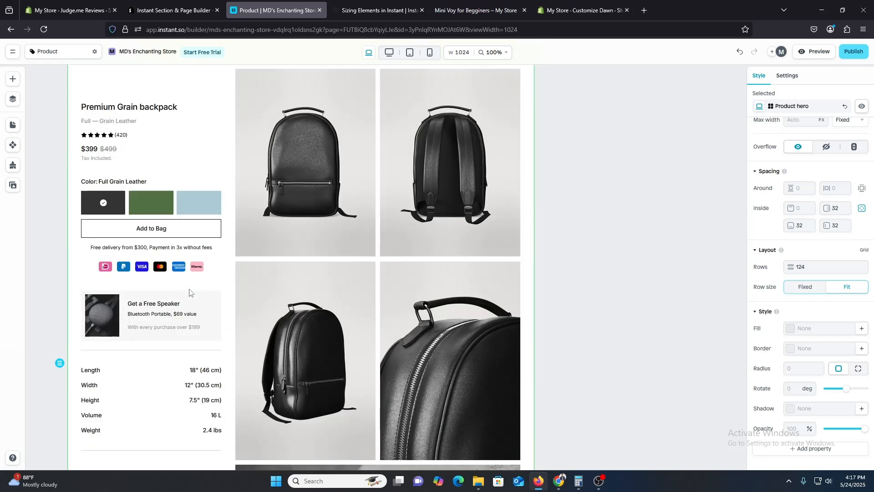
{"action": "left_click", "coordinate": [12, 80]}
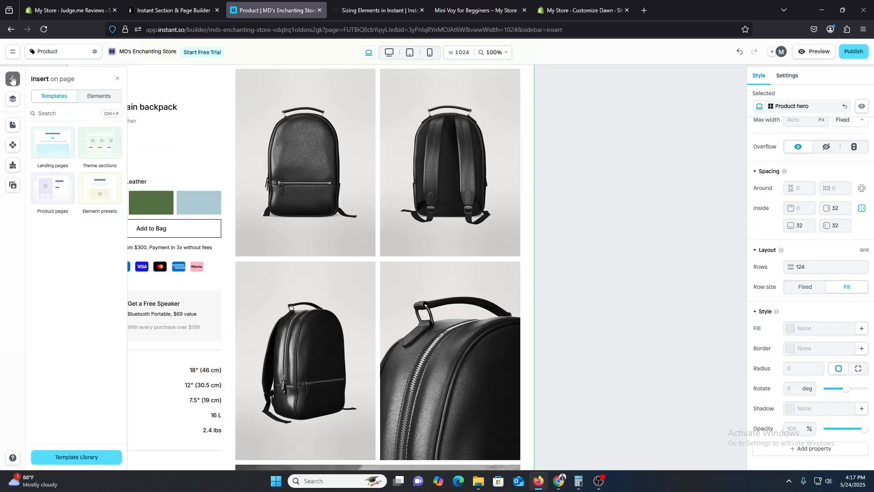
{"action": "left_click", "coordinate": [99, 96]}
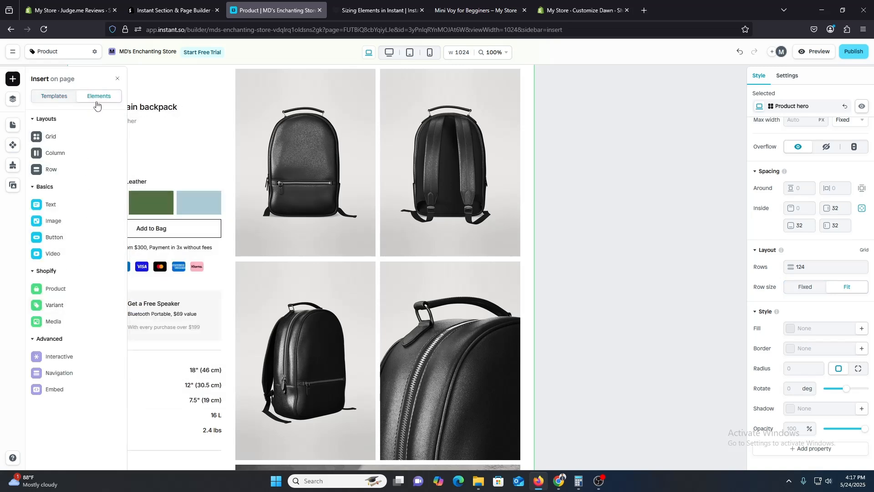
{"action": "mouse_move", "coordinate": [53, 294]}
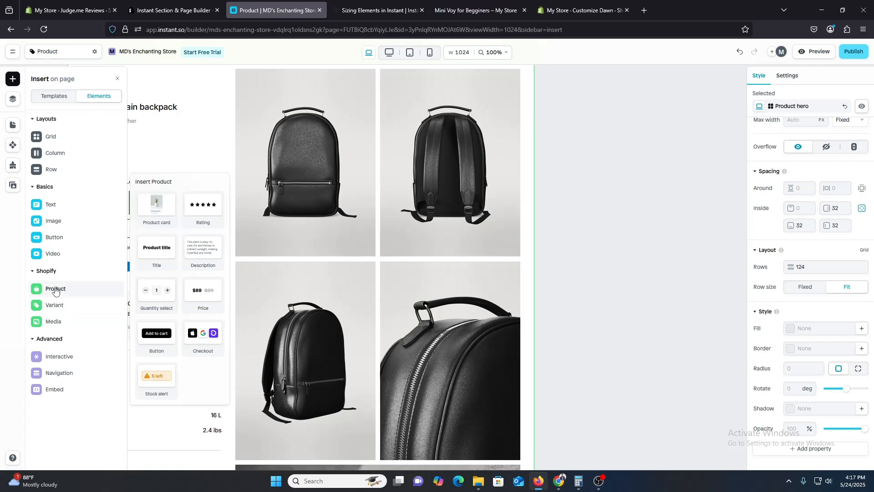
{"action": "scroll", "coordinate": [353, 288], "scroll_direction": "down", "scroll_amount": 10}
{"action": "scroll", "coordinate": [361, 296], "scroll_direction": "up", "scroll_amount": 10}
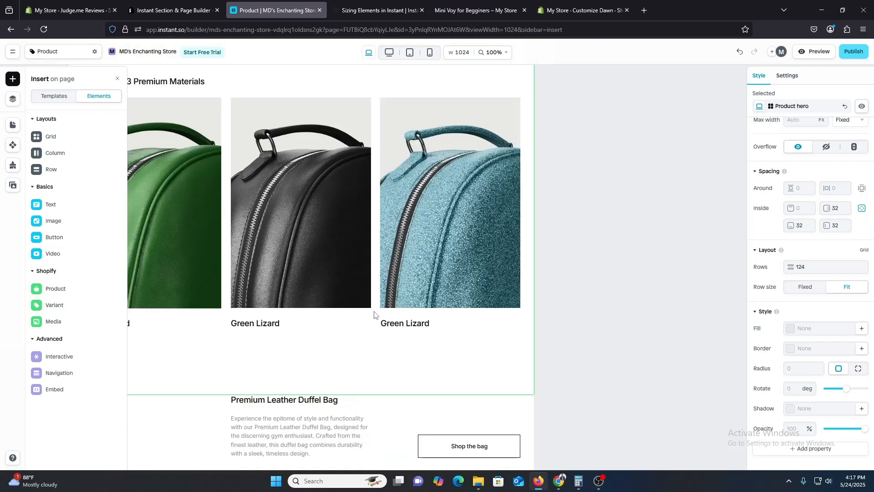
{"action": "scroll", "coordinate": [375, 312], "scroll_direction": "down", "scroll_amount": 5}
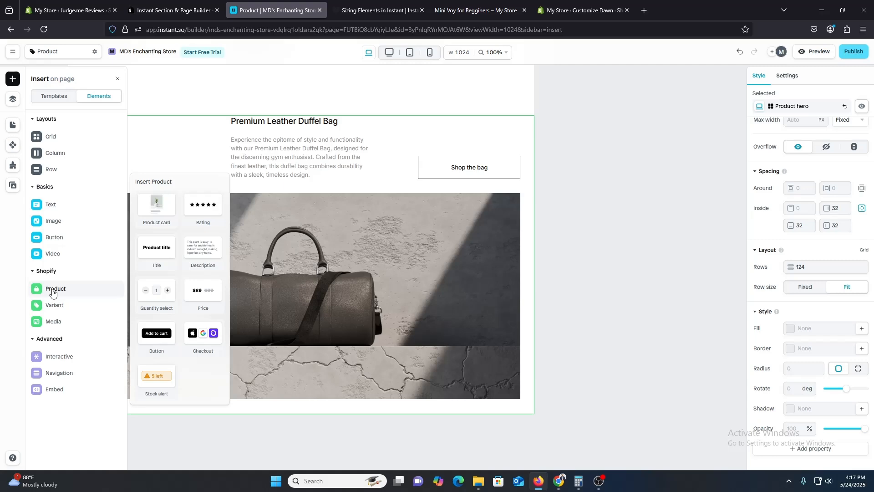
{"action": "left_click_drag", "start_coordinate": [156, 337], "coordinate": [337, 119]}
{"action": "scroll", "coordinate": [350, 240], "scroll_direction": "up", "scroll_amount": 1}
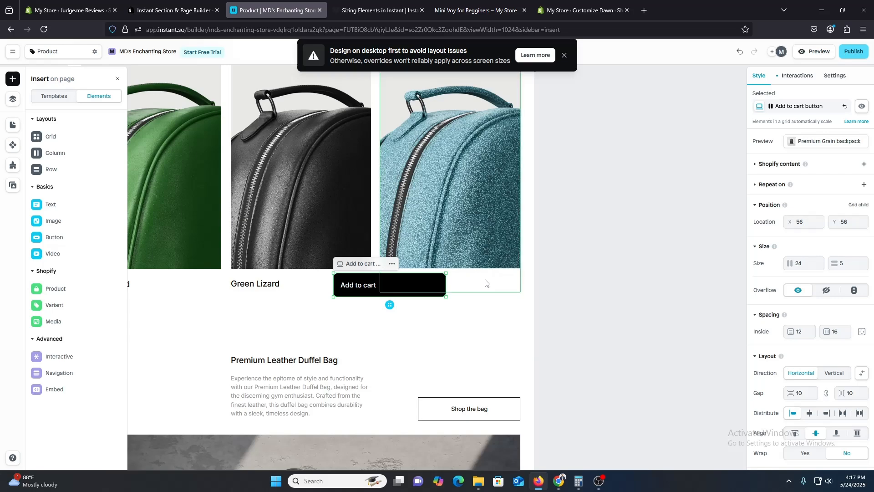
{"action": "scroll", "coordinate": [524, 345], "scroll_direction": "up", "scroll_amount": 15}
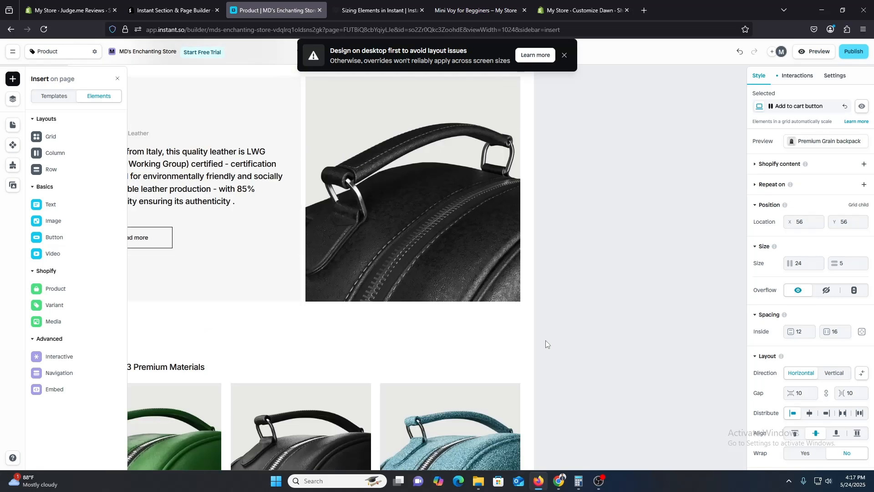
{"action": "scroll", "coordinate": [548, 340], "scroll_direction": "up", "scroll_amount": 3}
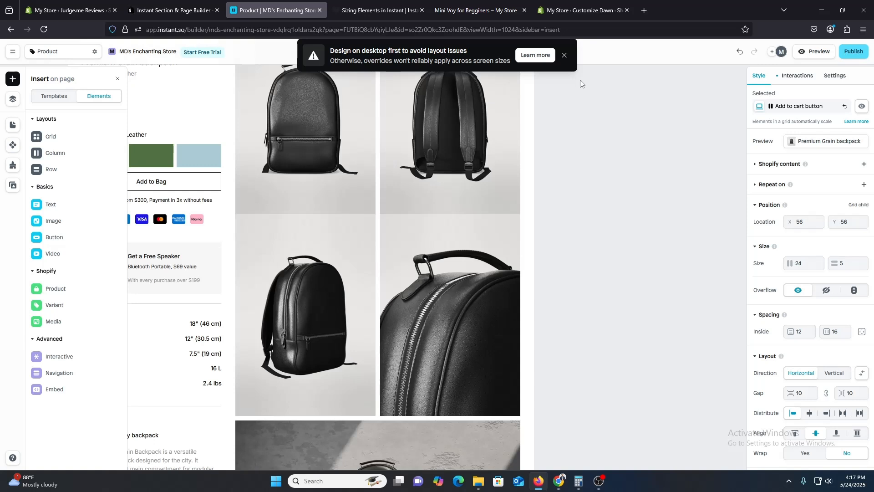
{"action": "left_click", "coordinate": [564, 55]}
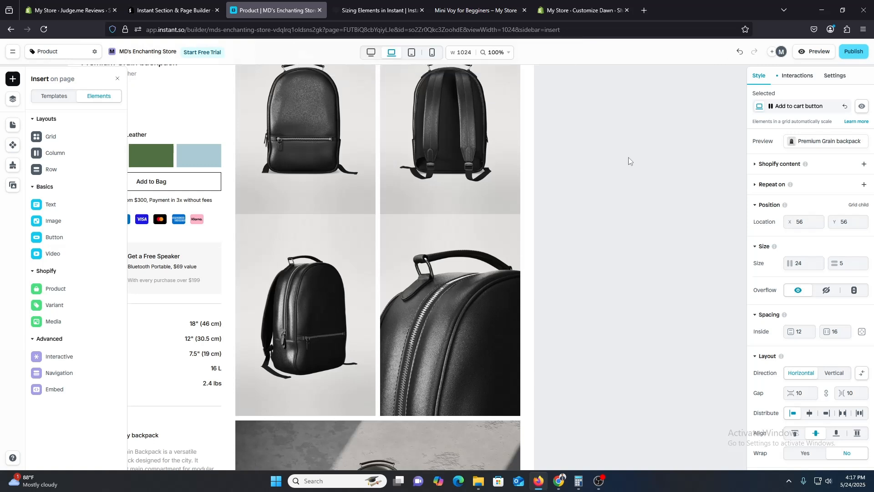
- Add a visibility condition to the Add to cart button so it shows when the product is available for sale
{"action": "left_click", "coordinate": [800, 81]}
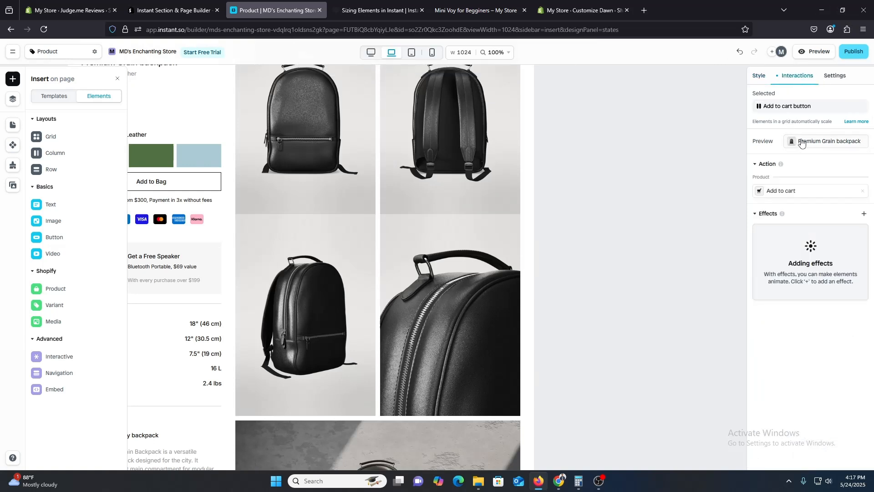
{"action": "left_click", "coordinate": [835, 76]}
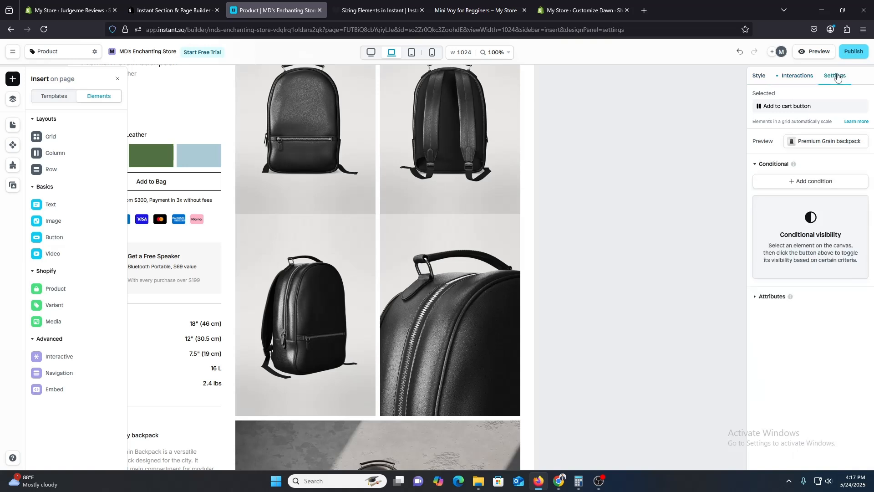
{"action": "left_click", "coordinate": [785, 184]}
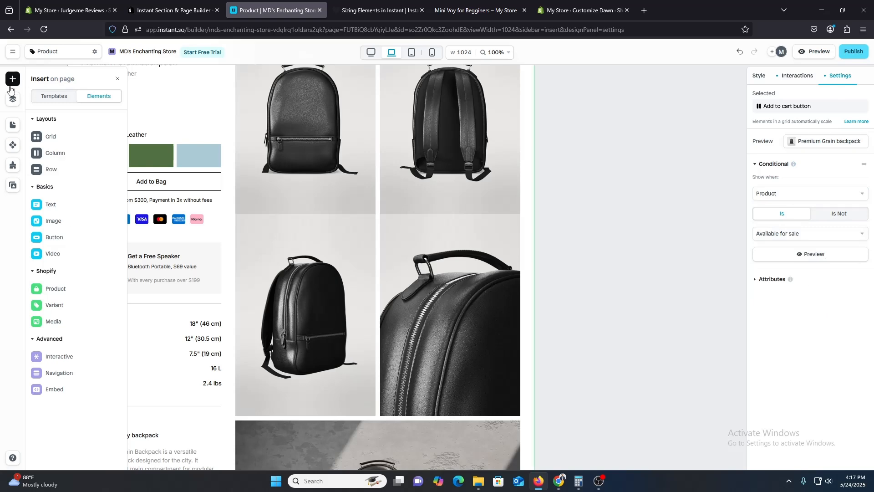
{"action": "left_click", "coordinate": [117, 80]}
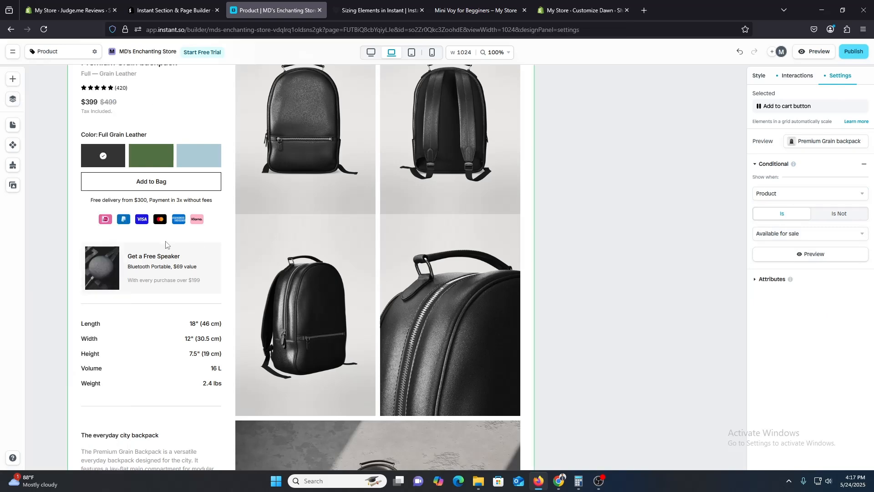
- View the page at the primary 1200 px desktop width down to the Available in 3 Premium Materials section
{"action": "scroll", "coordinate": [209, 195], "scroll_direction": "up", "scroll_amount": 5}
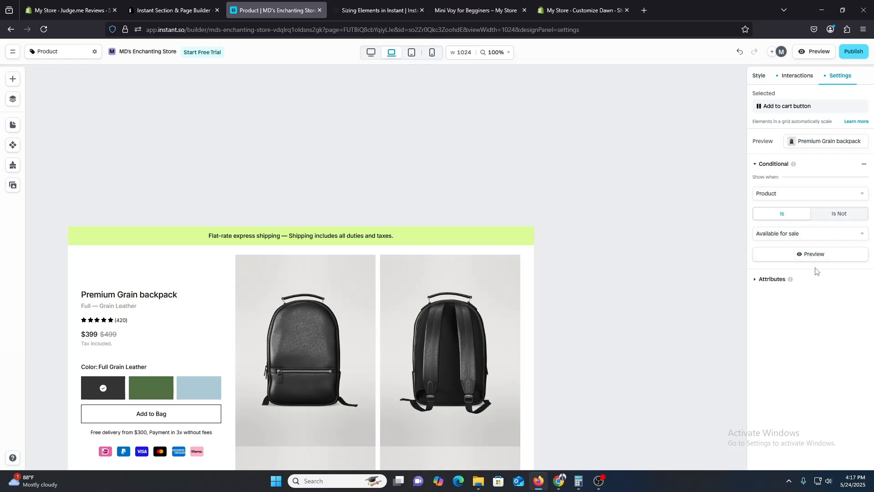
{"action": "left_click", "coordinate": [371, 52]}
{"action": "scroll", "coordinate": [637, 165], "scroll_direction": "down", "scroll_amount": 6}
{"action": "scroll", "coordinate": [638, 178], "scroll_direction": "down", "scroll_amount": 5}
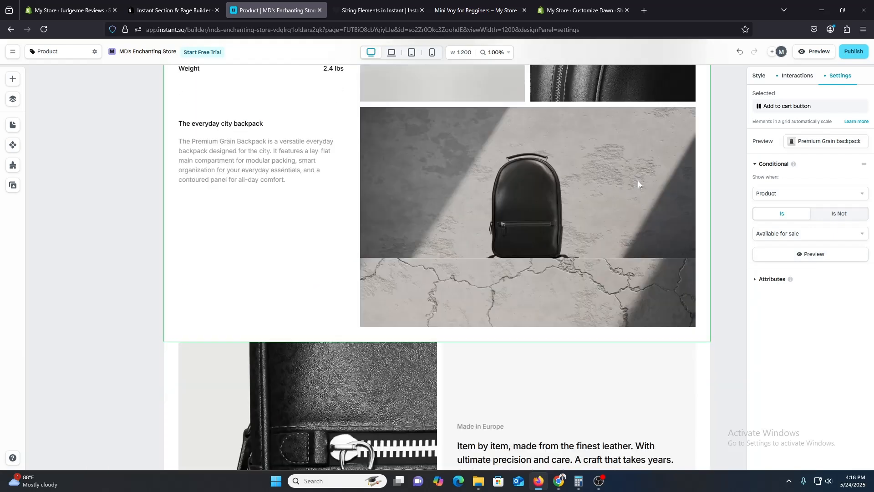
{"action": "scroll", "coordinate": [638, 181], "scroll_direction": "down", "scroll_amount": 10}
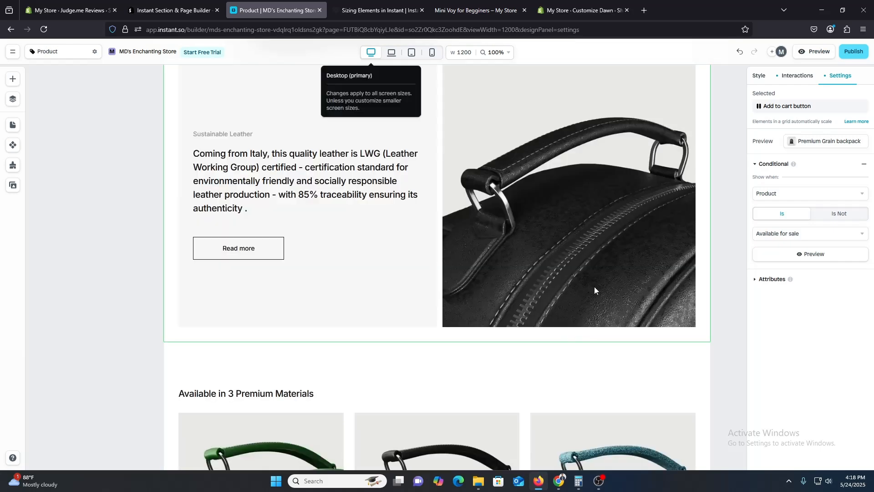
- Compare the Default product template in the Shopify theme editor with the Instant product page's hero section
{"action": "left_click", "coordinate": [580, 10]}
{"action": "scroll", "coordinate": [519, 379], "scroll_direction": "up", "scroll_amount": 10}
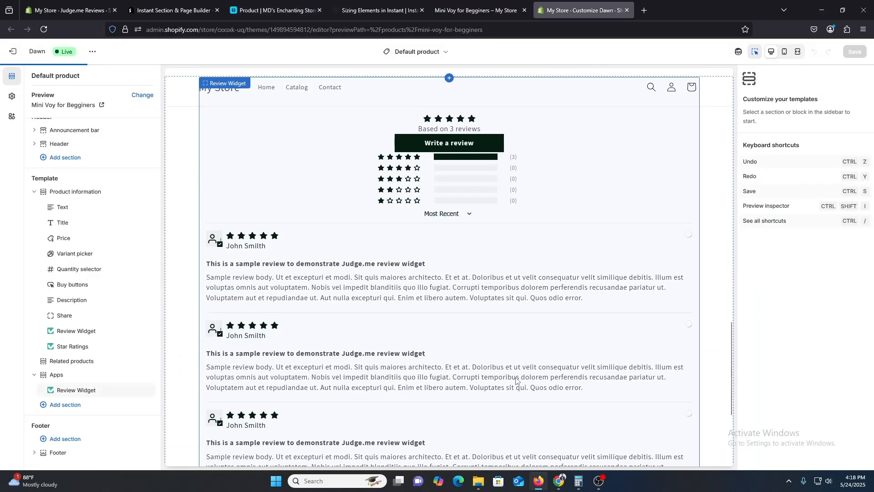
{"action": "scroll", "coordinate": [519, 378], "scroll_direction": "up", "scroll_amount": 3}
{"action": "left_click", "coordinate": [275, 10]}
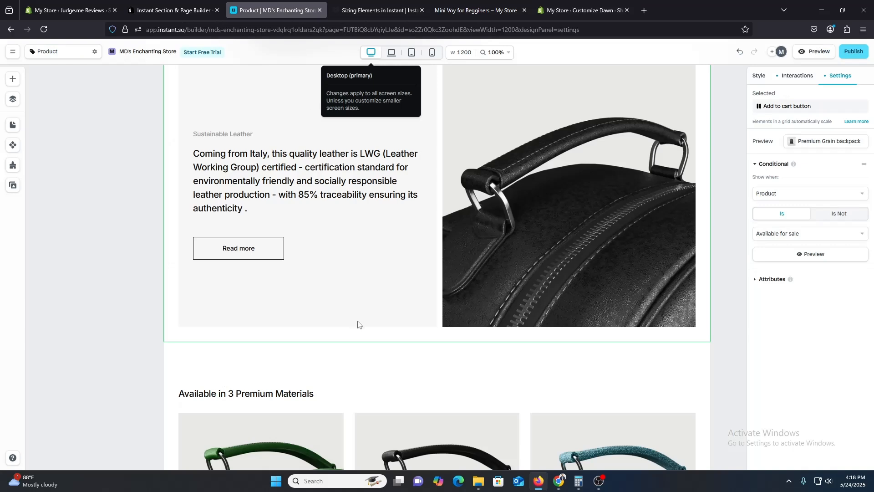
{"action": "scroll", "coordinate": [358, 324], "scroll_direction": "up", "scroll_amount": 5}
{"action": "scroll", "coordinate": [385, 382], "scroll_direction": "up", "scroll_amount": 10}
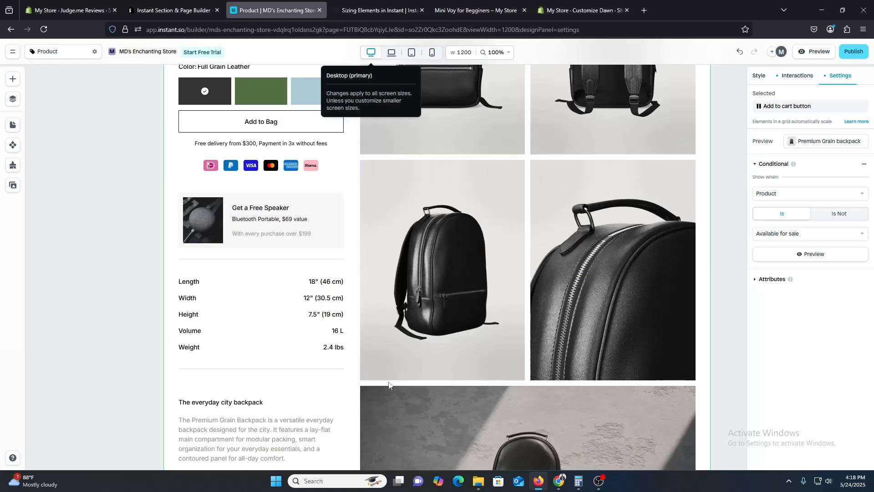
{"action": "scroll", "coordinate": [382, 386], "scroll_direction": "up", "scroll_amount": 10}
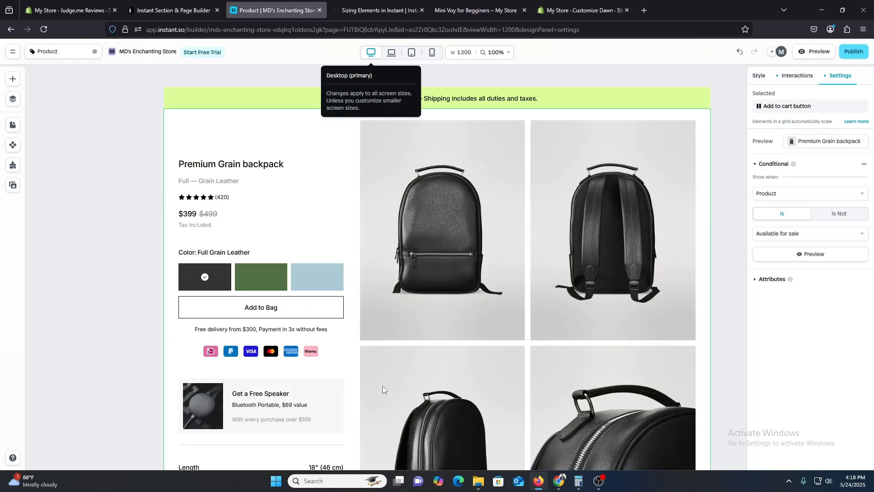
{"action": "scroll", "coordinate": [382, 390], "scroll_direction": "down", "scroll_amount": 9}
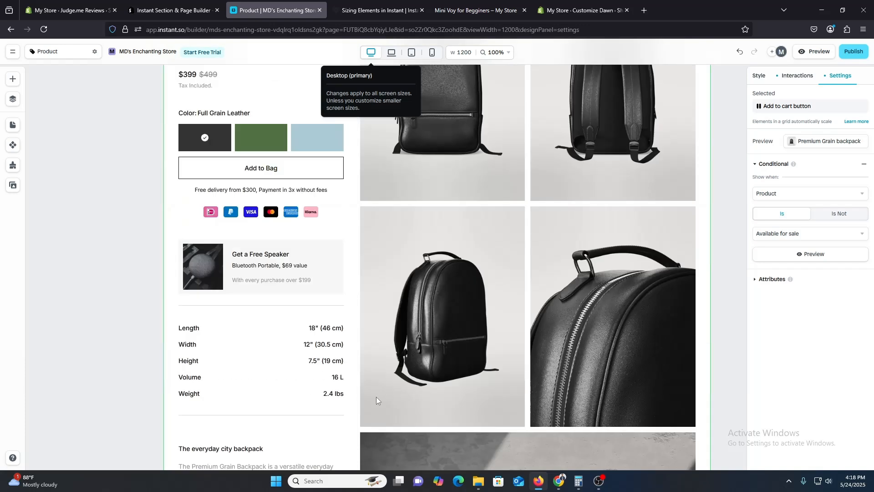